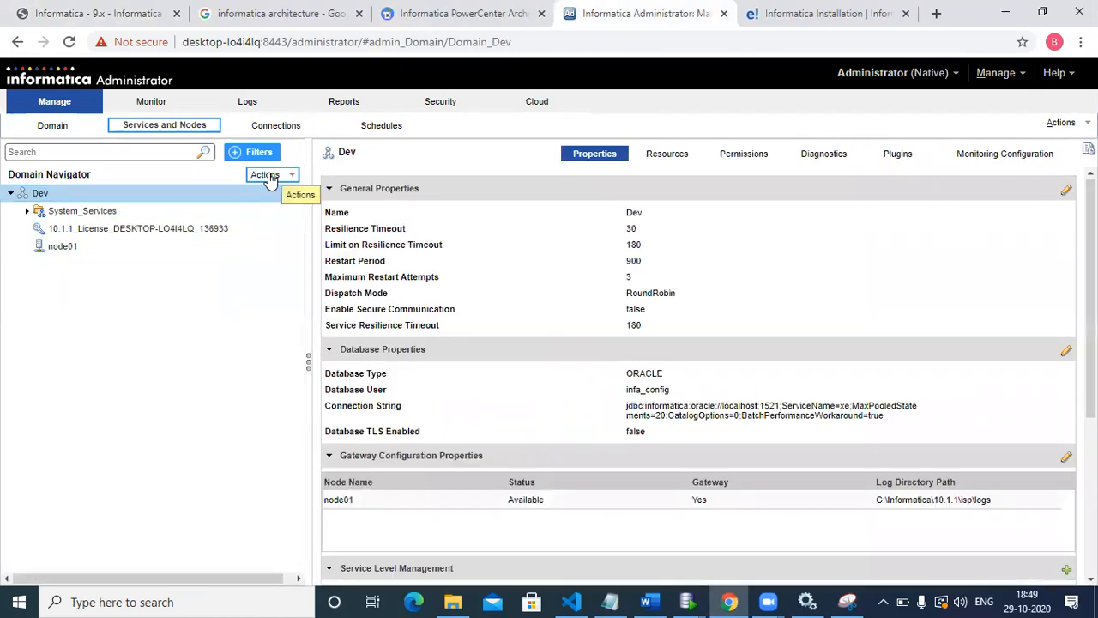
{"action": "left_click", "coordinate": [268, 176]}
{"action": "mouse_move", "coordinate": [276, 189]}
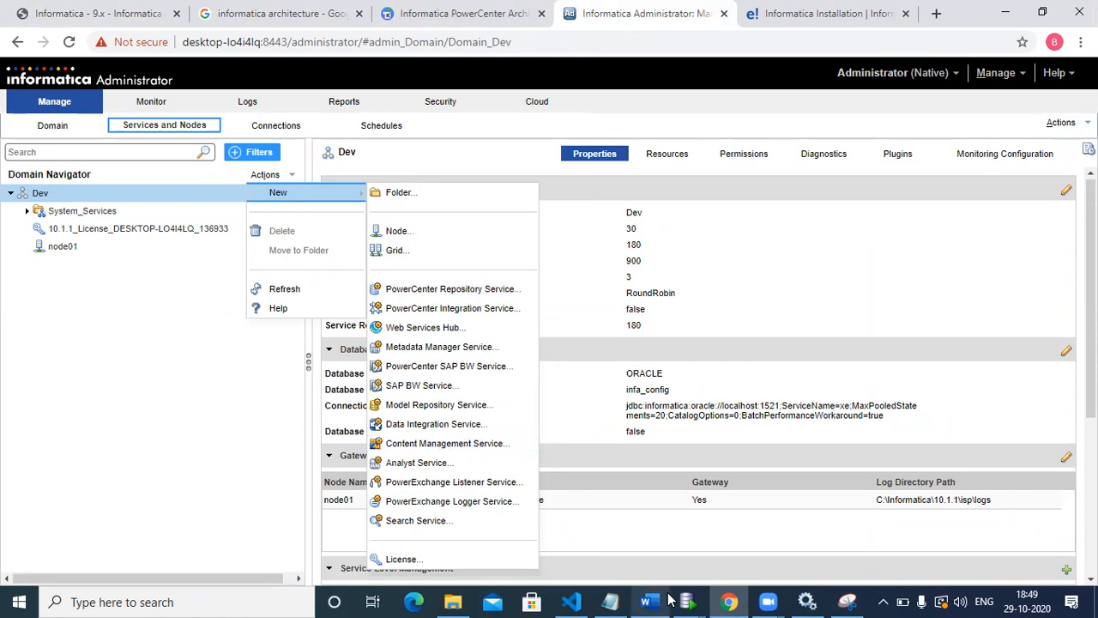
Step: Switch to the Oracle SQL Developer window, collapse the infa_config connection and close the ISP_MASTER_ELECTION table
{"action": "mouse_move", "coordinate": [687, 600]}
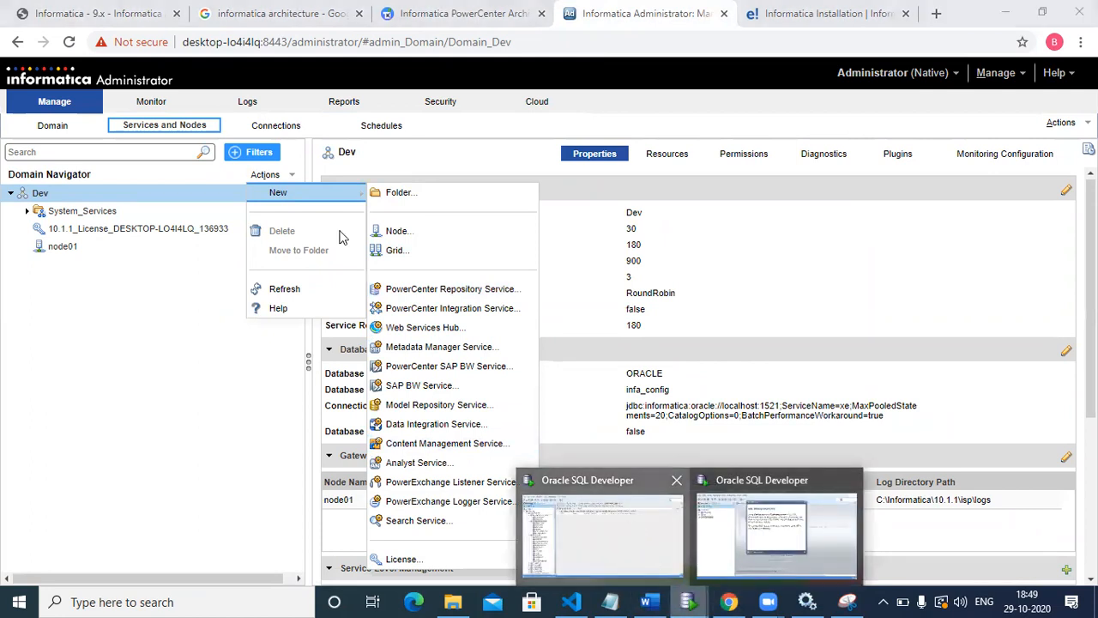
{"action": "left_click", "coordinate": [603, 536]}
{"action": "left_click", "coordinate": [13, 131]}
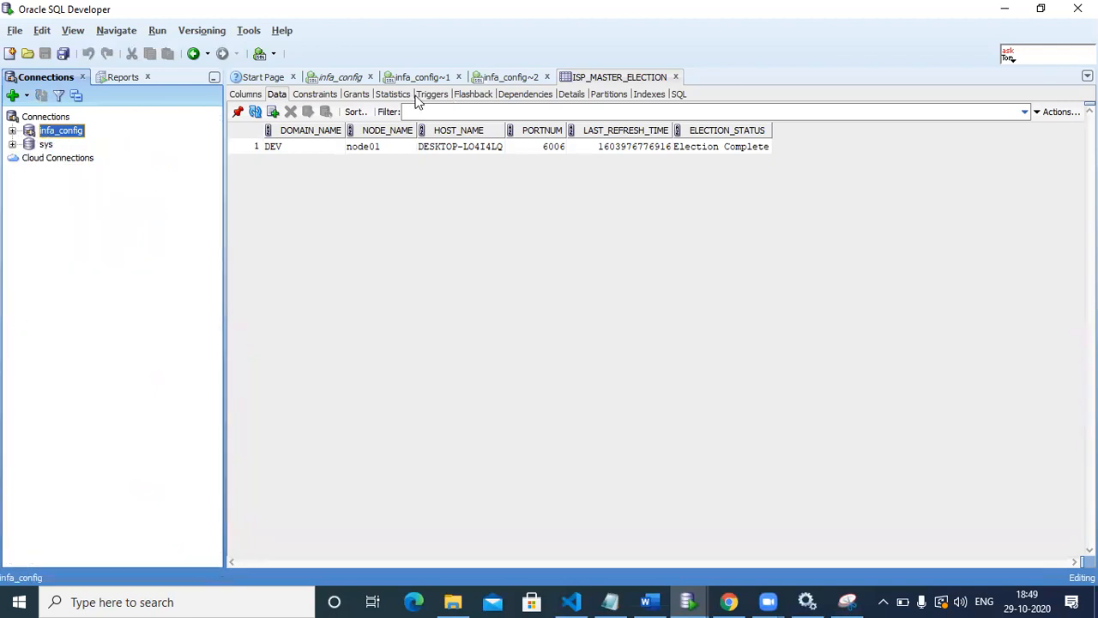
{"action": "left_click", "coordinate": [676, 77]}
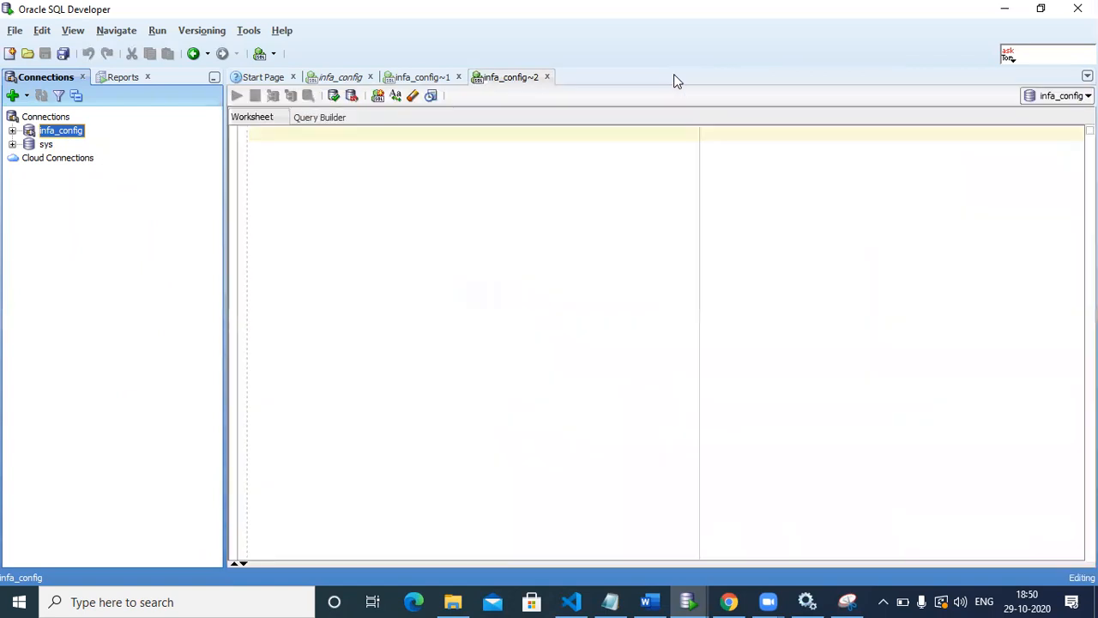
Step: Write and run a statement in the infa_config worksheet that creates user infa_repo identified by a password
{"action": "left_click", "coordinate": [377, 130]}
{"action": "type", "text": "cr"}
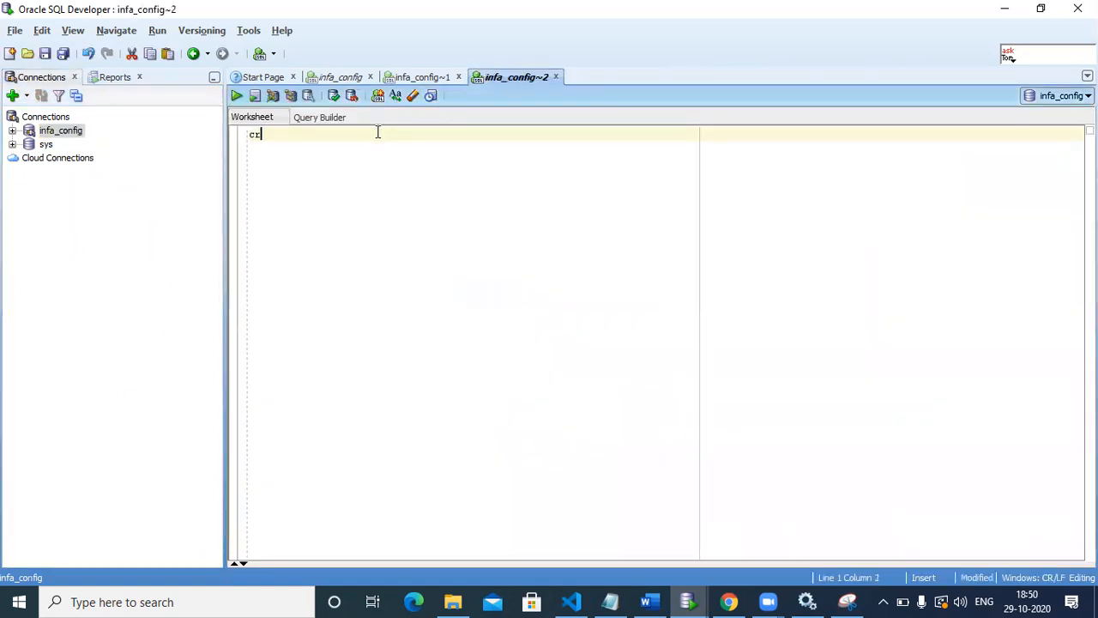
{"action": "type", "text": "eate user inf"}
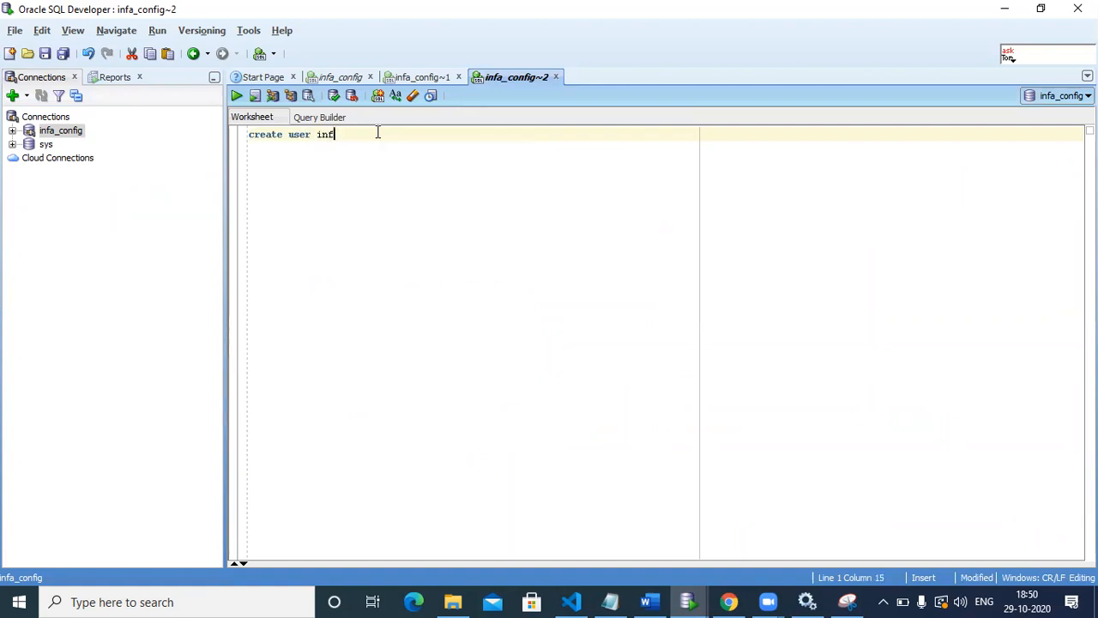
{"action": "type", "text": "a_re"}
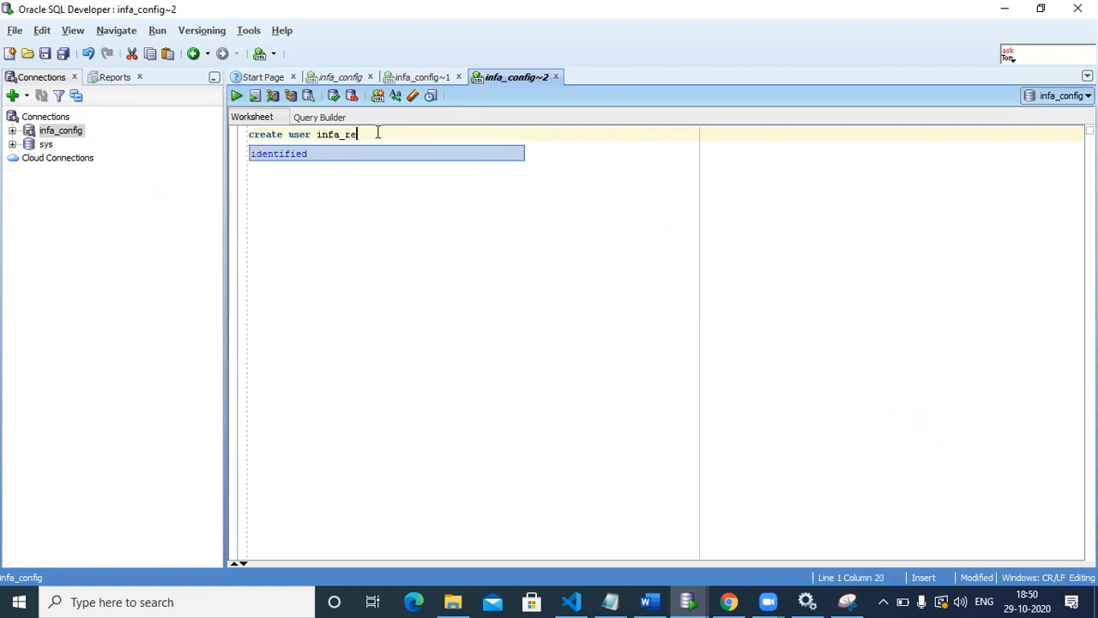
{"action": "type", "text": "po ident"}
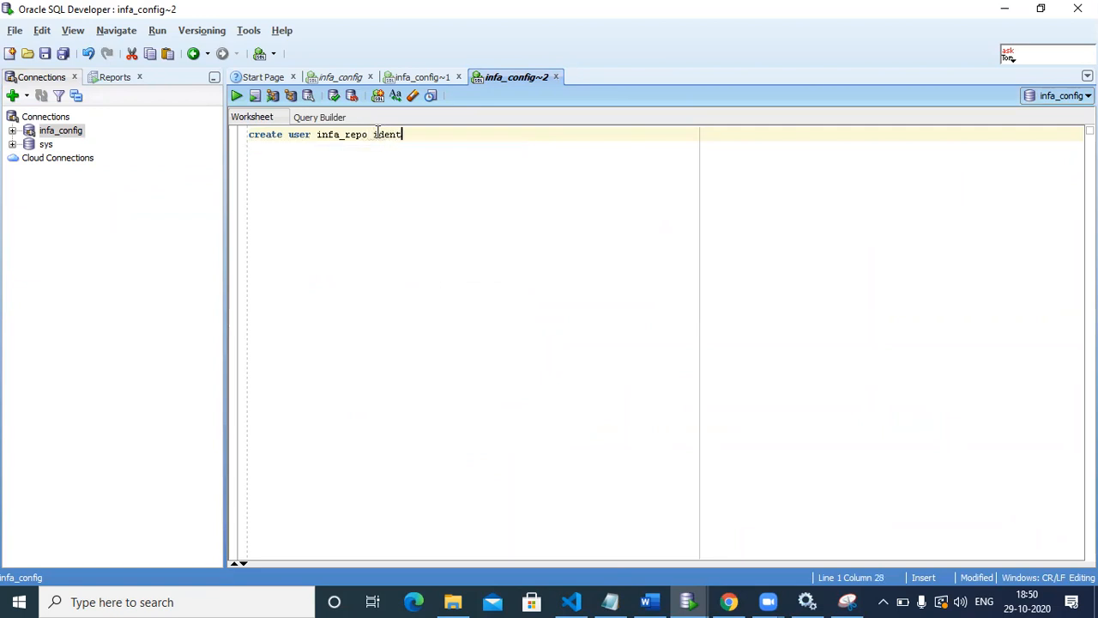
{"action": "type", "text": "ified by inf"}
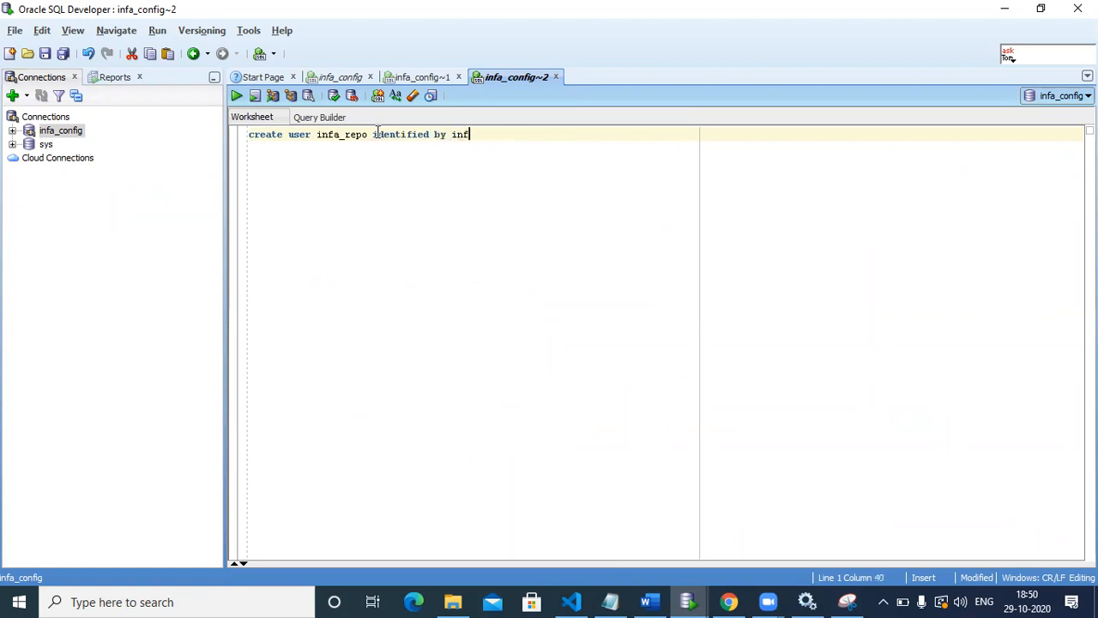
{"action": "type", "text": "_repo"}
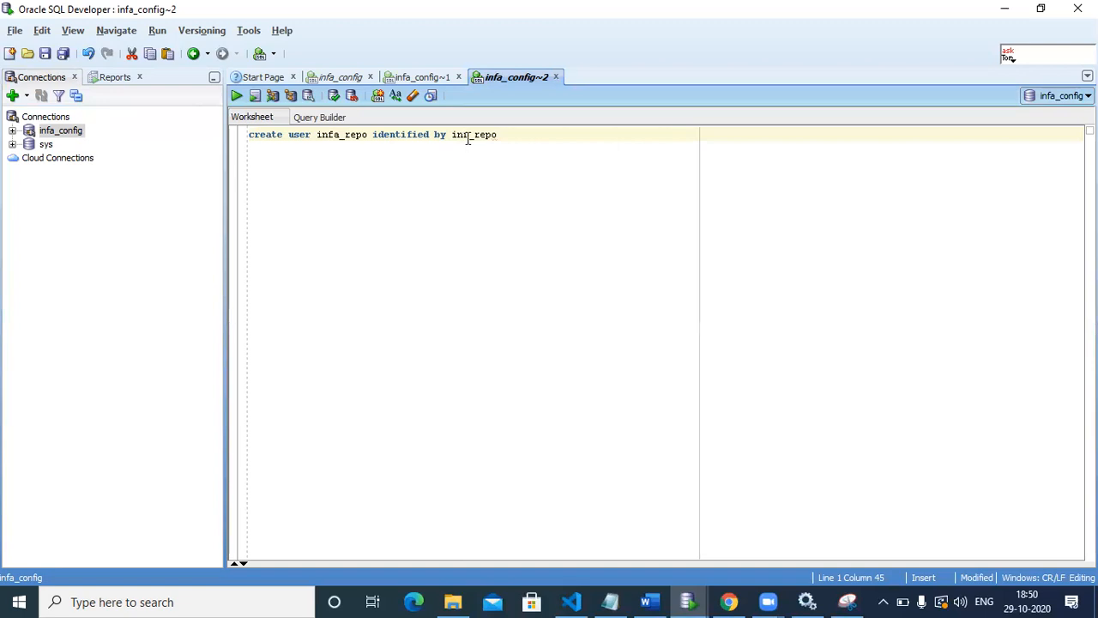
{"action": "left_click_drag", "start_coordinate": [501, 134], "coordinate": [251, 134]}
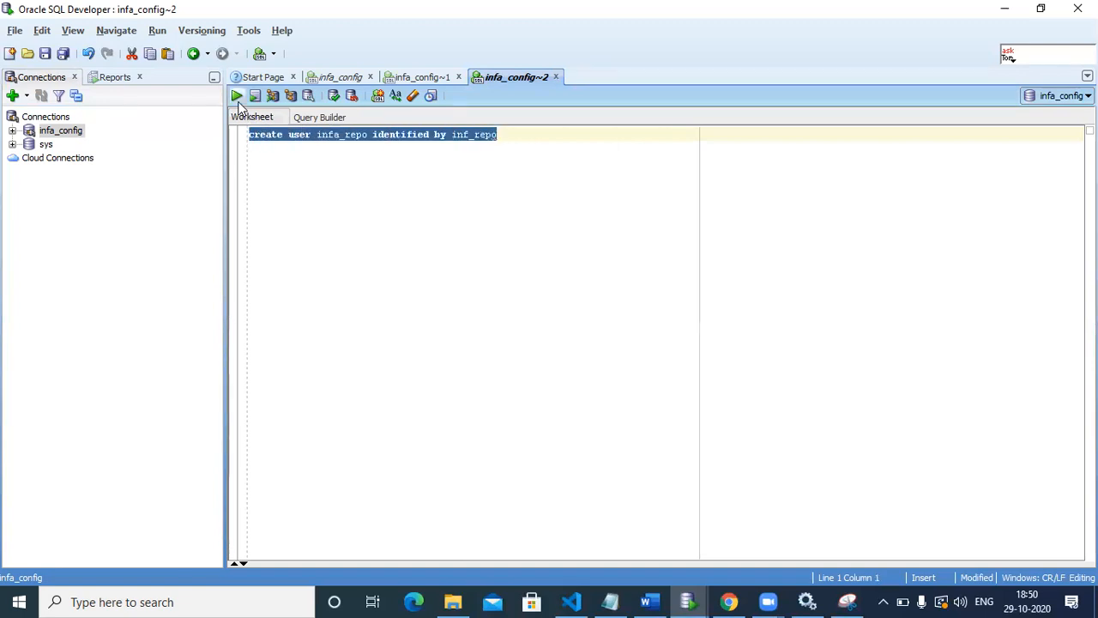
{"action": "left_click", "coordinate": [237, 96]}
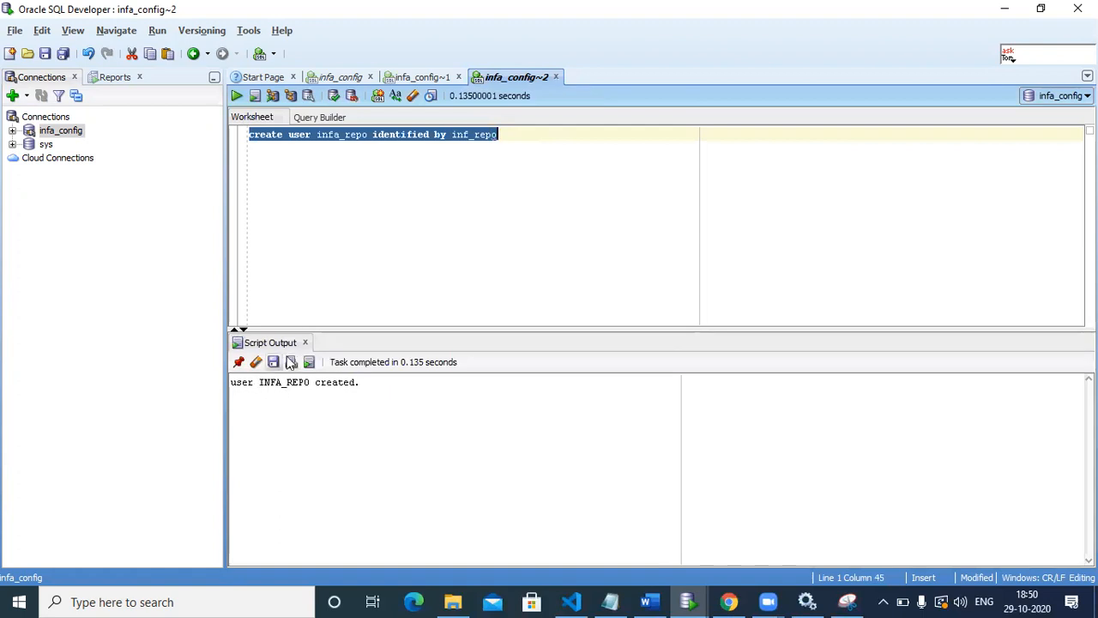
Step: Add the statement "grant dba to infa_repo" on a new line and run only that statement
{"action": "left_click", "coordinate": [542, 179]}
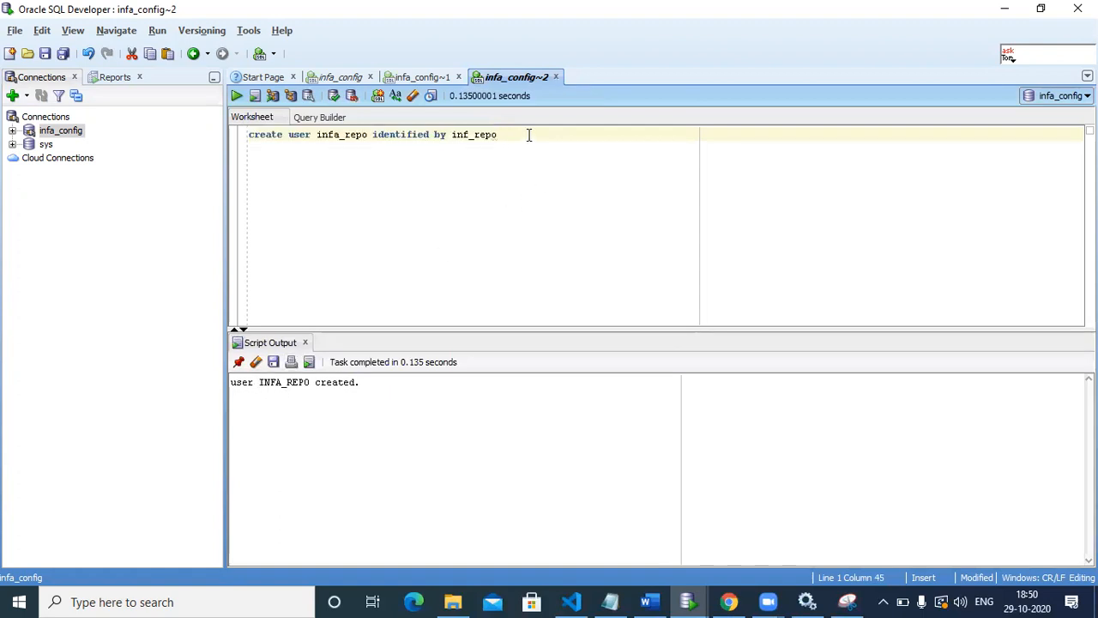
{"action": "key", "text": "Return"}
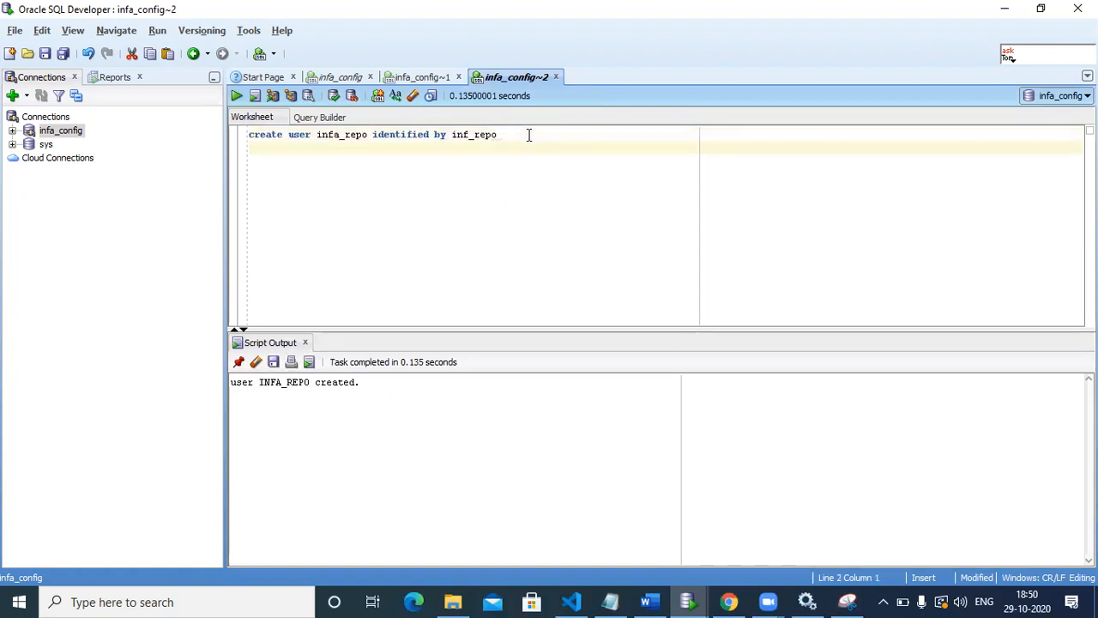
{"action": "type", "text": "g"}
{"action": "type", "text": "rant "}
{"action": "type", "text": "dba to"}
{"action": "type", "text": " I"}
{"action": "type", "text": "nfa"}
{"action": "type", "text": "_re"}
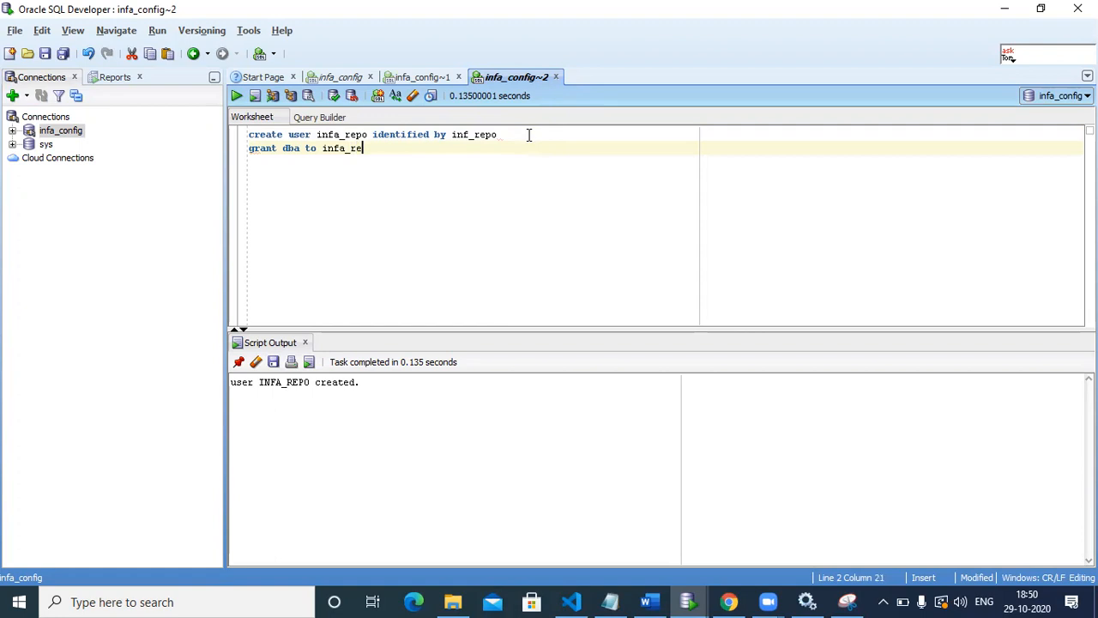
{"action": "key", "text": "BackSpace"}
{"action": "type", "text": "po"}
{"action": "left_click_drag", "start_coordinate": [432, 149], "coordinate": [246, 150]}
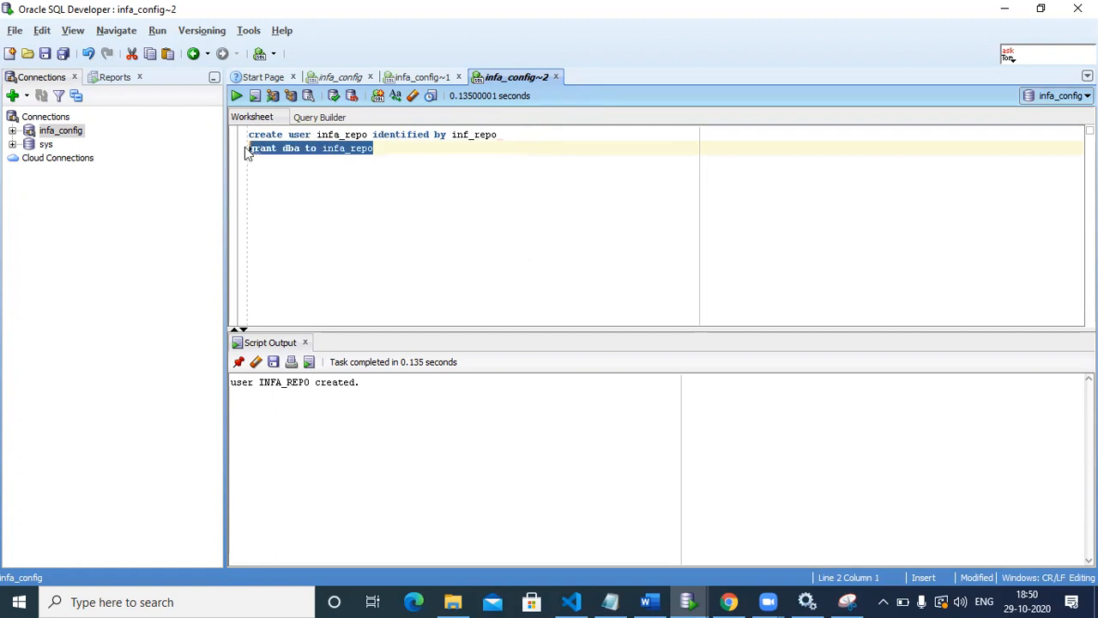
{"action": "left_click", "coordinate": [237, 95]}
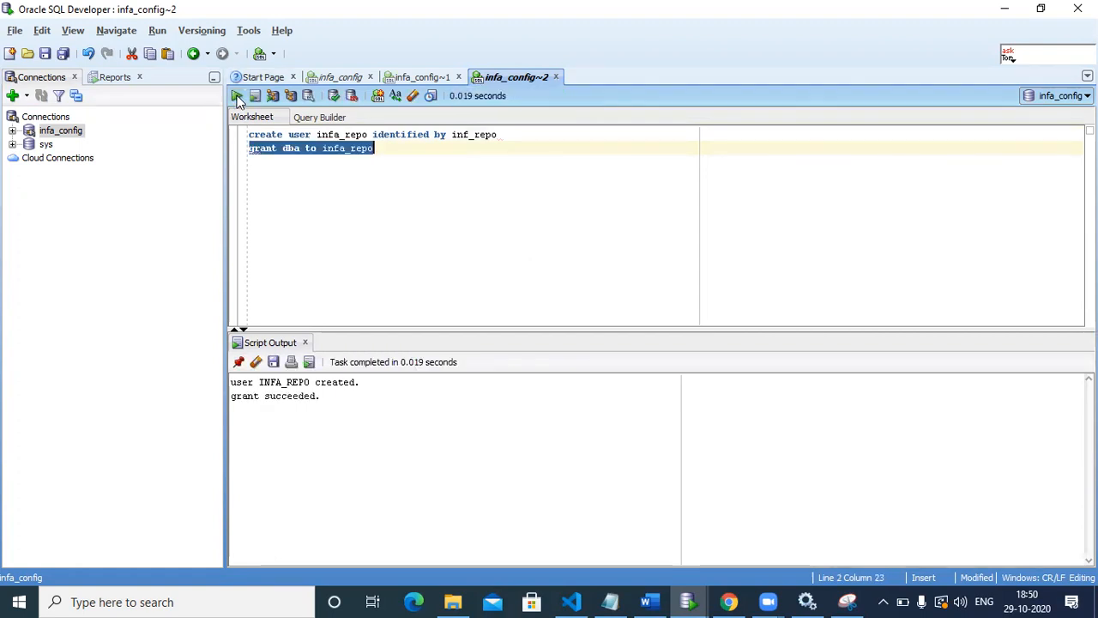
{"action": "left_click", "coordinate": [360, 185]}
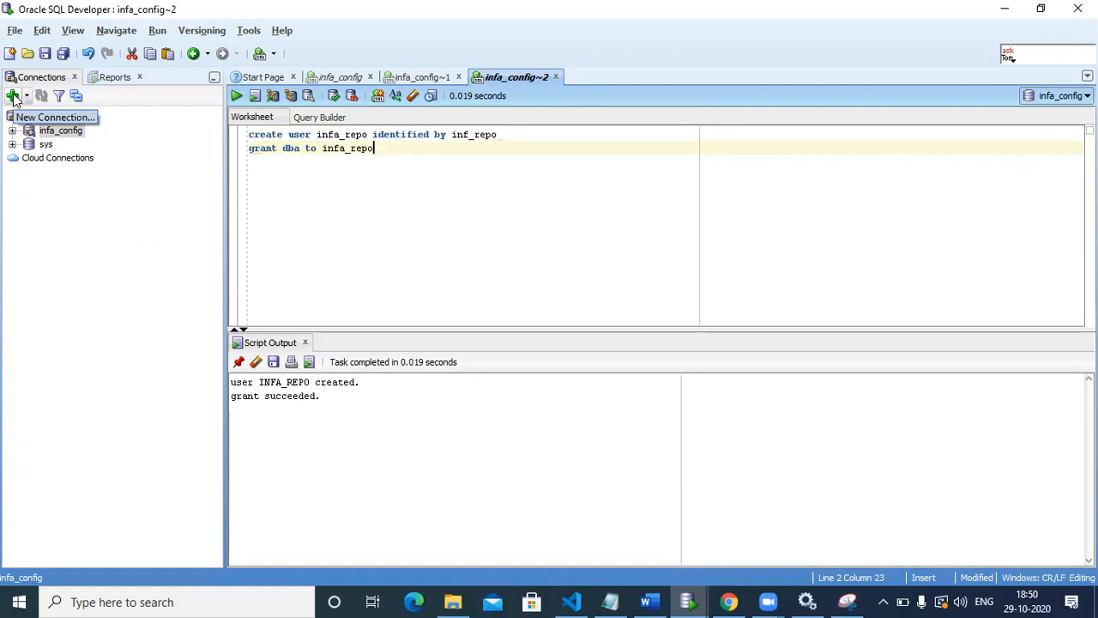
Step: Set up a new database connection named infa_repo with username infa_repo and a saved password, and test it
{"action": "double_click", "coordinate": [335, 147]}
{"action": "key", "text": "ctrl+c"}
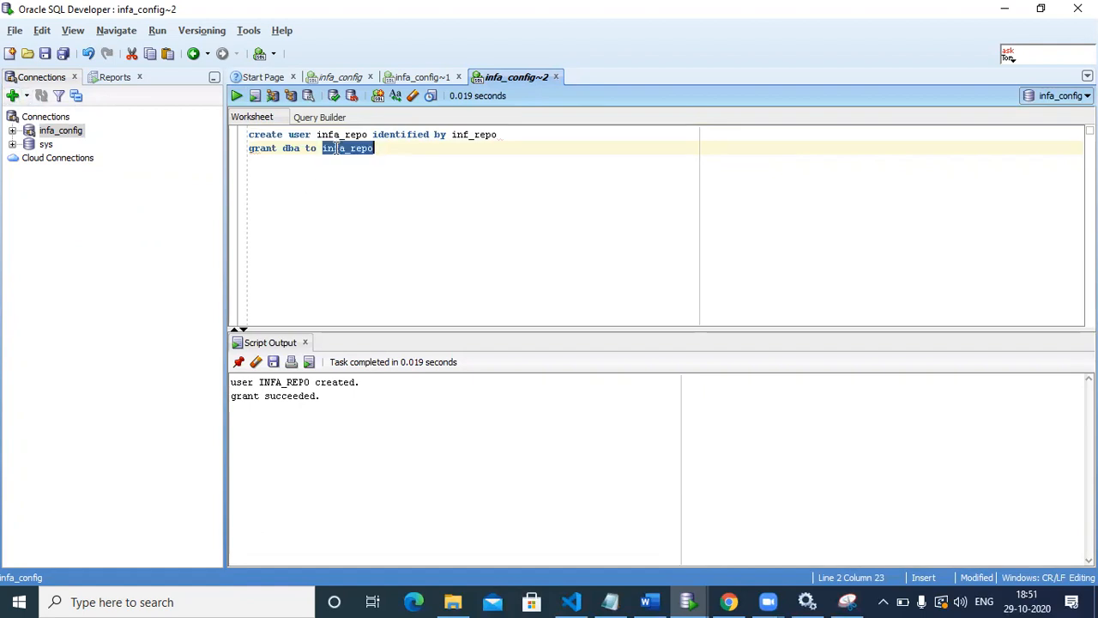
{"action": "left_click", "coordinate": [12, 95]}
{"action": "key", "text": "ctrl+v"}
{"action": "left_click", "coordinate": [583, 199]}
{"action": "key", "text": "ctrl+v"}
{"action": "left_click", "coordinate": [568, 212]}
{"action": "key", "text": "ctrl+v"}
{"action": "left_click", "coordinate": [452, 229]}
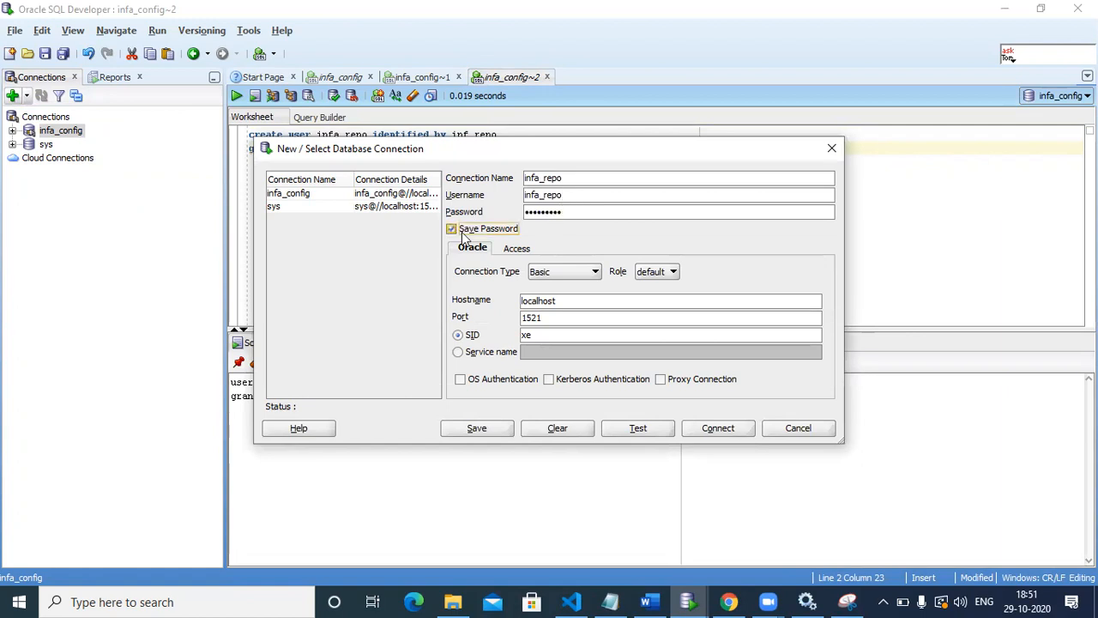
{"action": "left_click", "coordinate": [632, 428]}
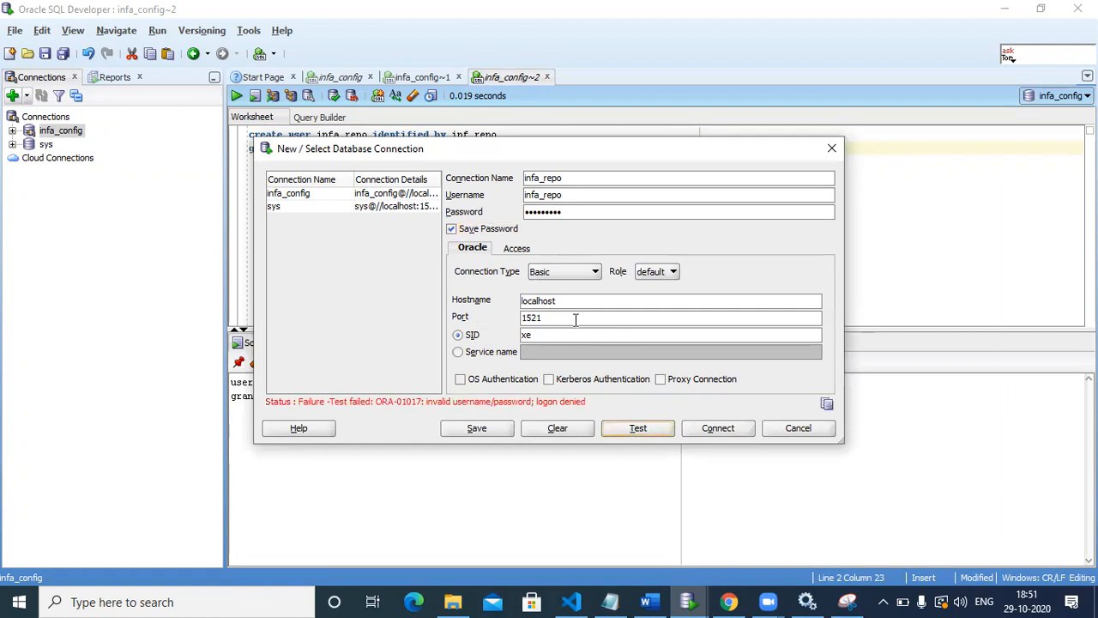
Step: Replace the connection's password with the one from the create user statement and test the connection again
{"action": "left_click", "coordinate": [590, 215]}
{"action": "key", "text": "BackSpace"}
{"action": "key", "text": "BackSpace"}
{"action": "key", "text": "BackSpace"}
{"action": "key", "text": "BackSpace"}
{"action": "key", "text": "BackSpace"}
{"action": "key", "text": "BackSpace"}
{"action": "key", "text": "BackSpace"}
{"action": "key", "text": "BackSpace"}
{"action": "left_click_drag", "start_coordinate": [732, 147], "coordinate": [743, 190]}
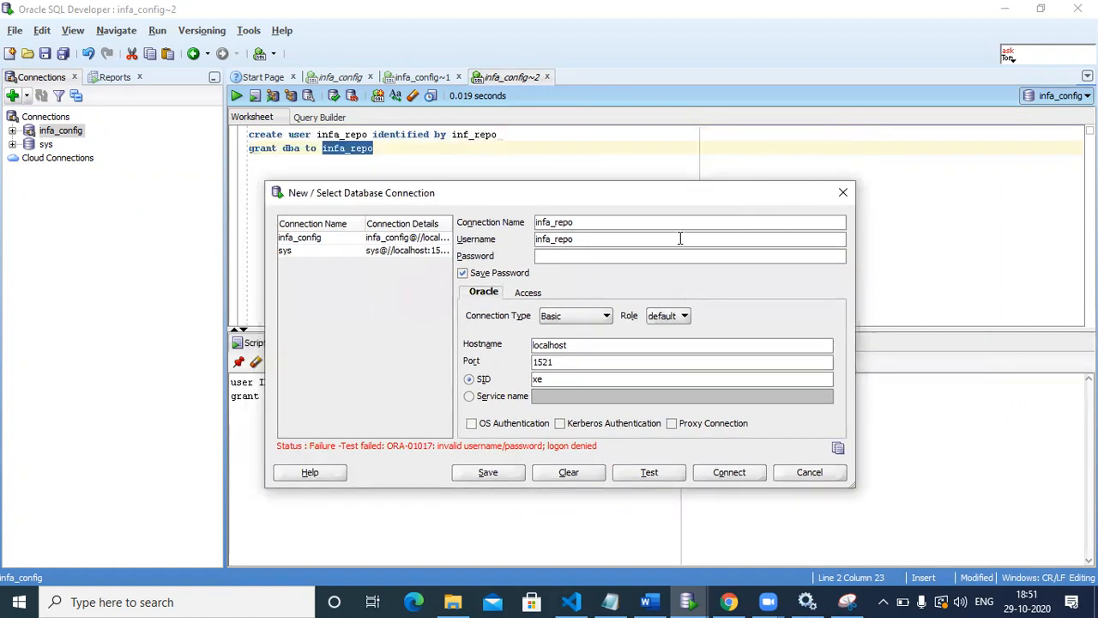
{"action": "type", "text": "inf_repo"}
{"action": "left_click", "coordinate": [649, 474]}
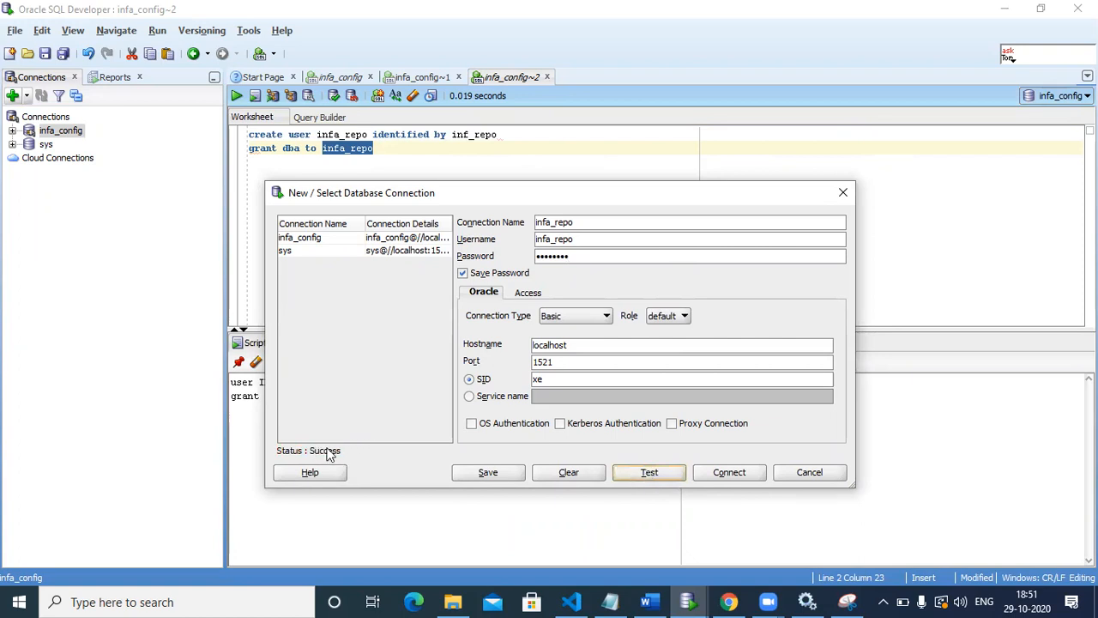
Step: Save the infa_repo connection, close its dialog and connect to it
{"action": "left_click", "coordinate": [487, 473]}
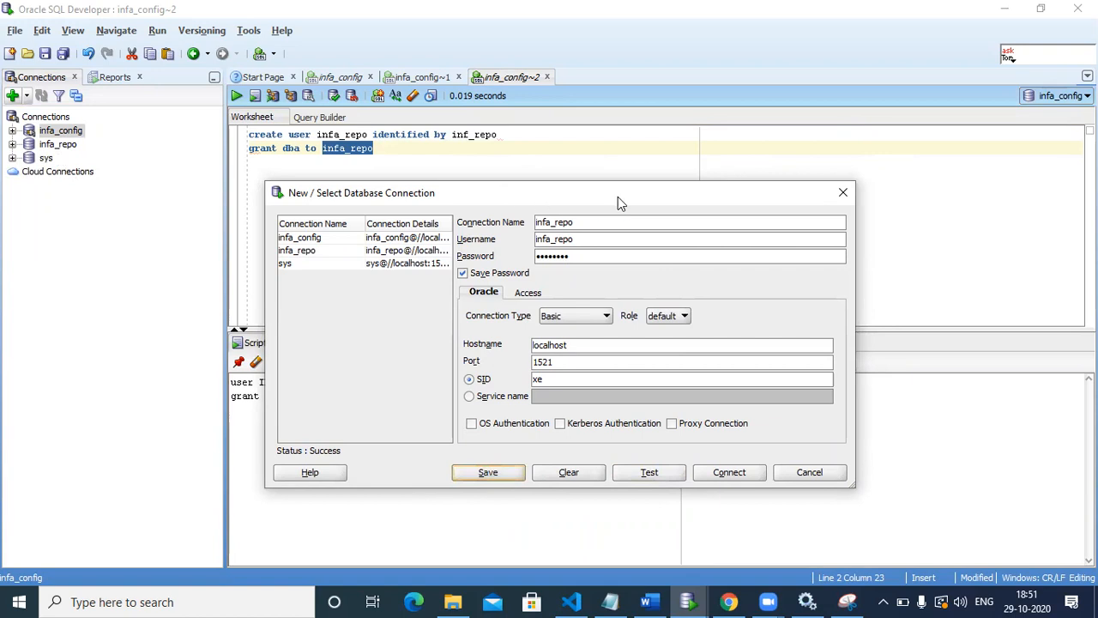
{"action": "left_click", "coordinate": [843, 192]}
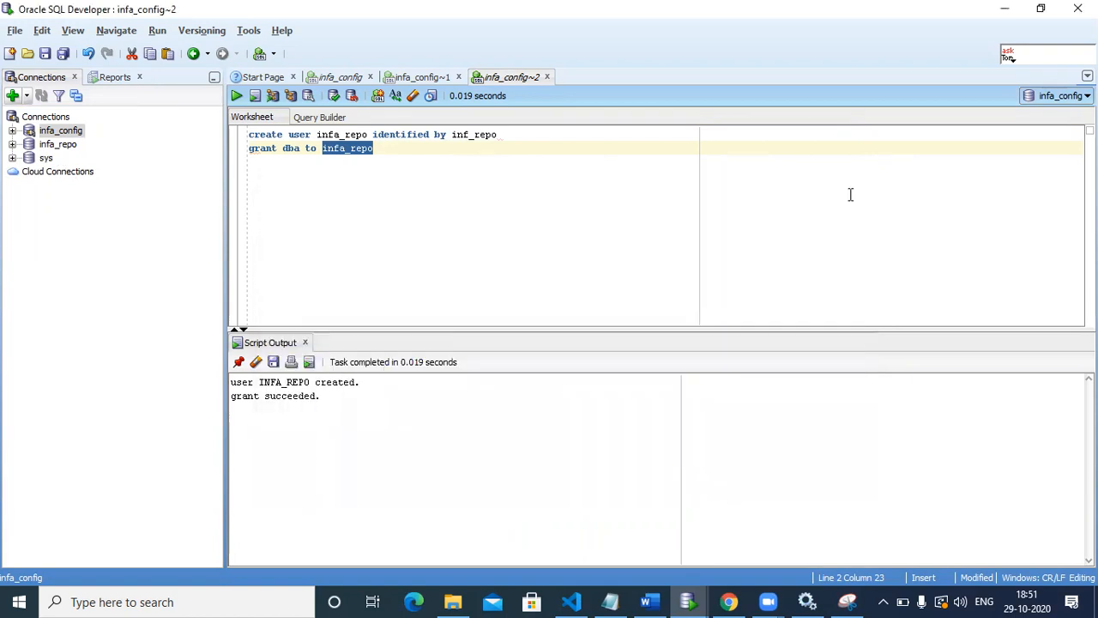
{"action": "double_click", "coordinate": [58, 144]}
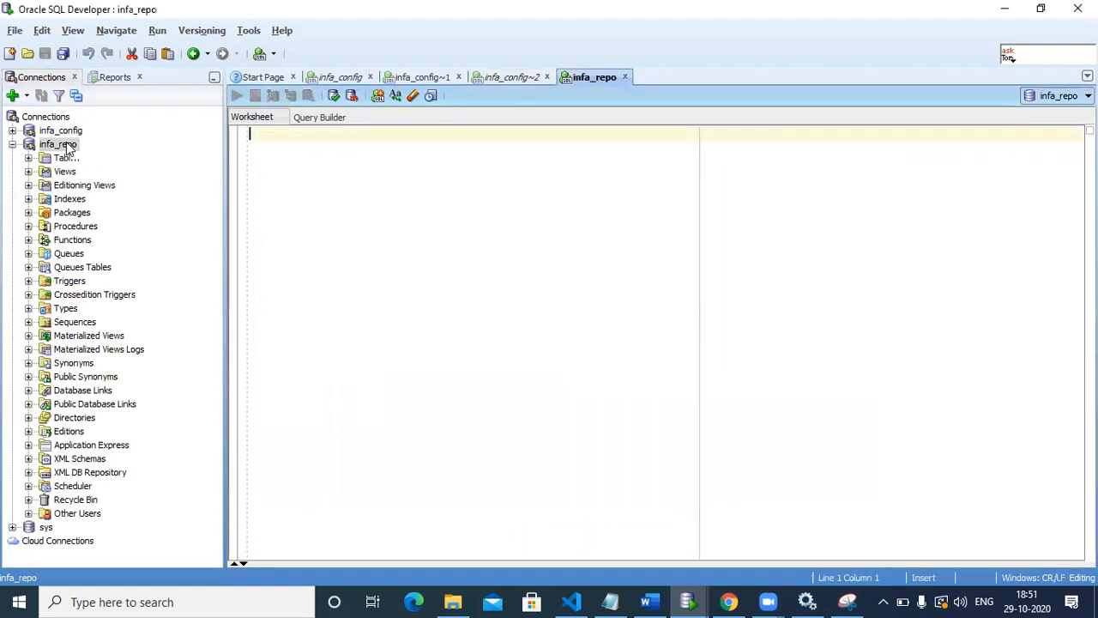
Step: Check the Tables, Views and Editioning Views folders of the infa_repo connection for existing objects
{"action": "left_click", "coordinate": [28, 159]}
{"action": "left_click", "coordinate": [29, 172]}
{"action": "left_click", "coordinate": [29, 185]}
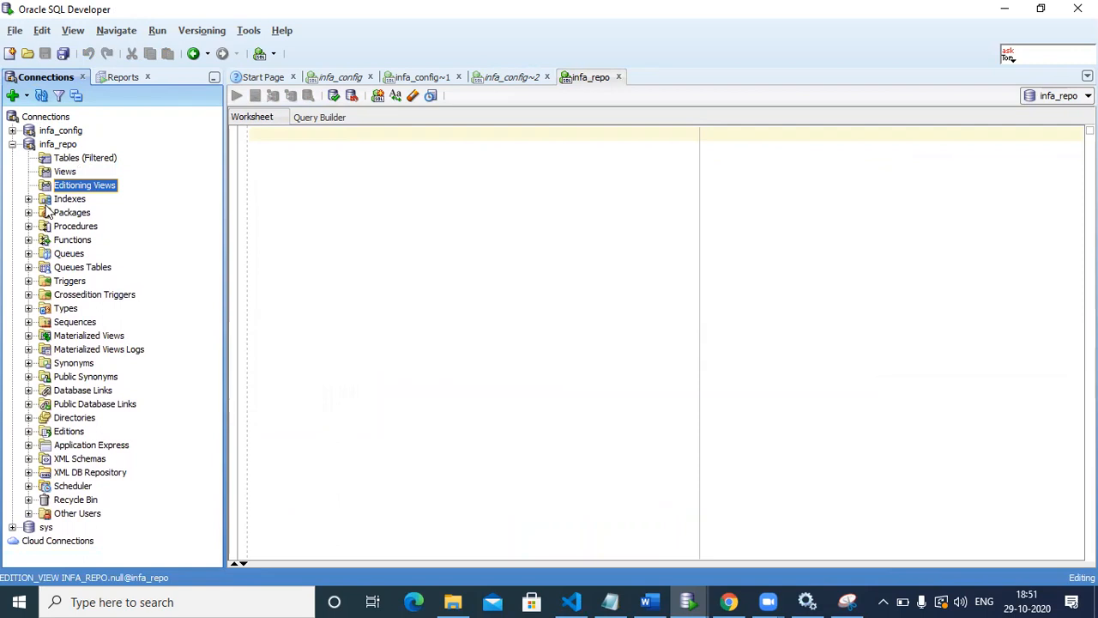
{"action": "left_click", "coordinate": [51, 145]}
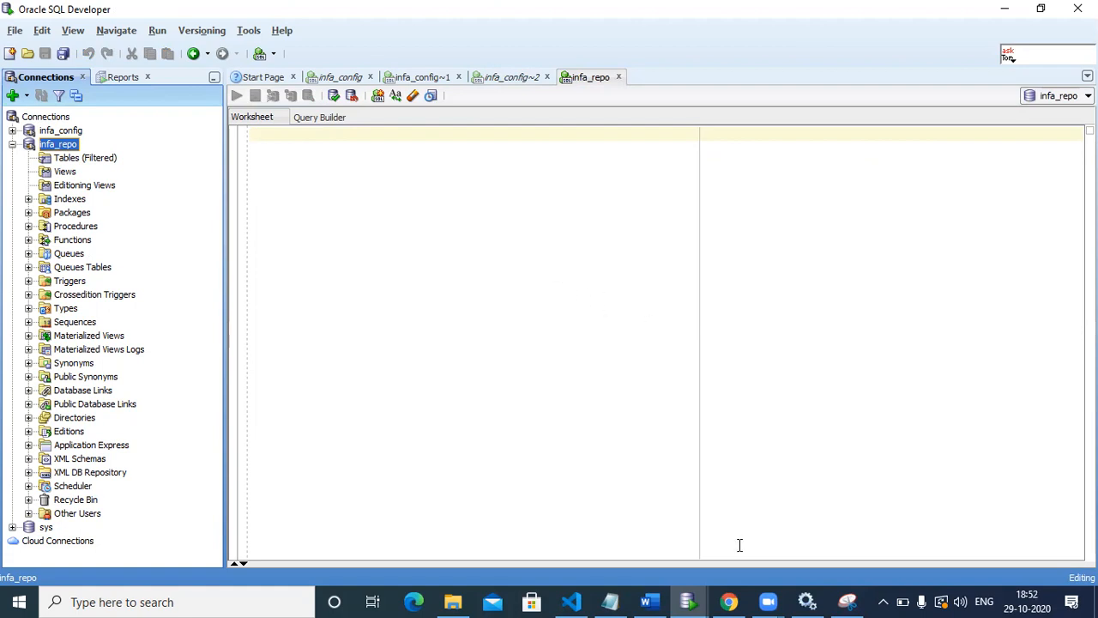
Step: Switch back to Informatica Administrator in Chrome and start a new PowerCenter Repository Service in the Dev domain
{"action": "left_click", "coordinate": [728, 595]}
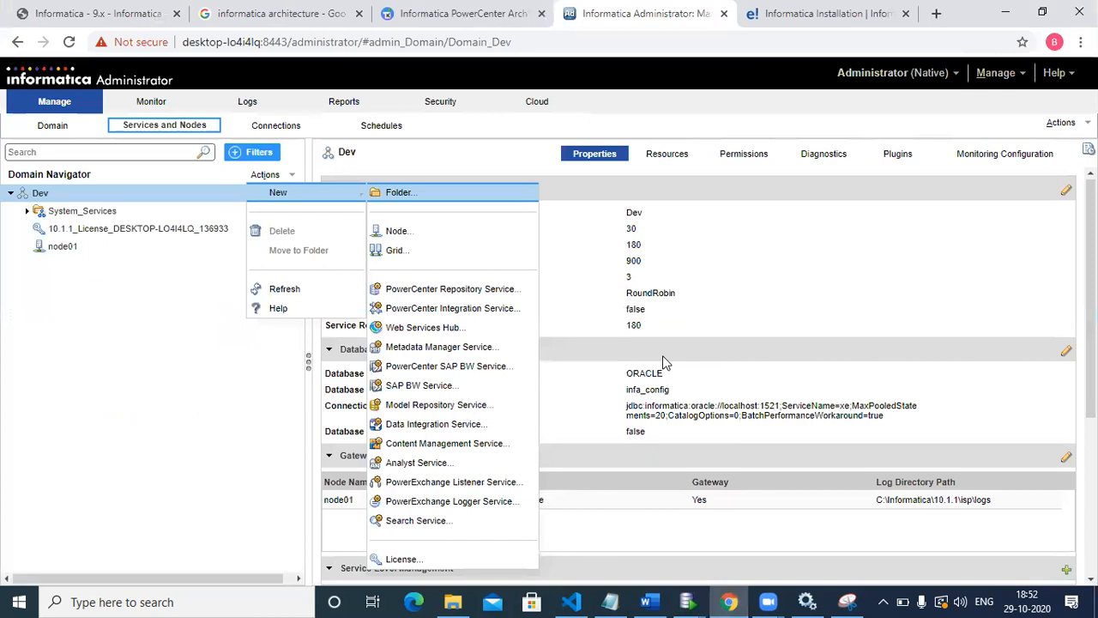
{"action": "left_click", "coordinate": [666, 363]}
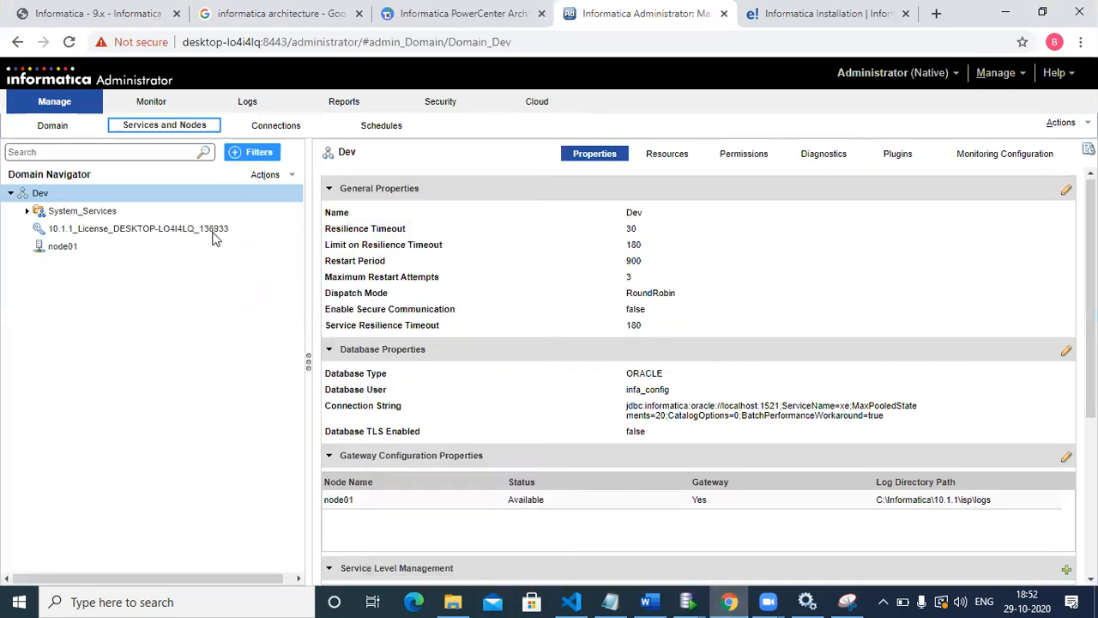
{"action": "left_click", "coordinate": [273, 179]}
{"action": "mouse_move", "coordinate": [283, 192]}
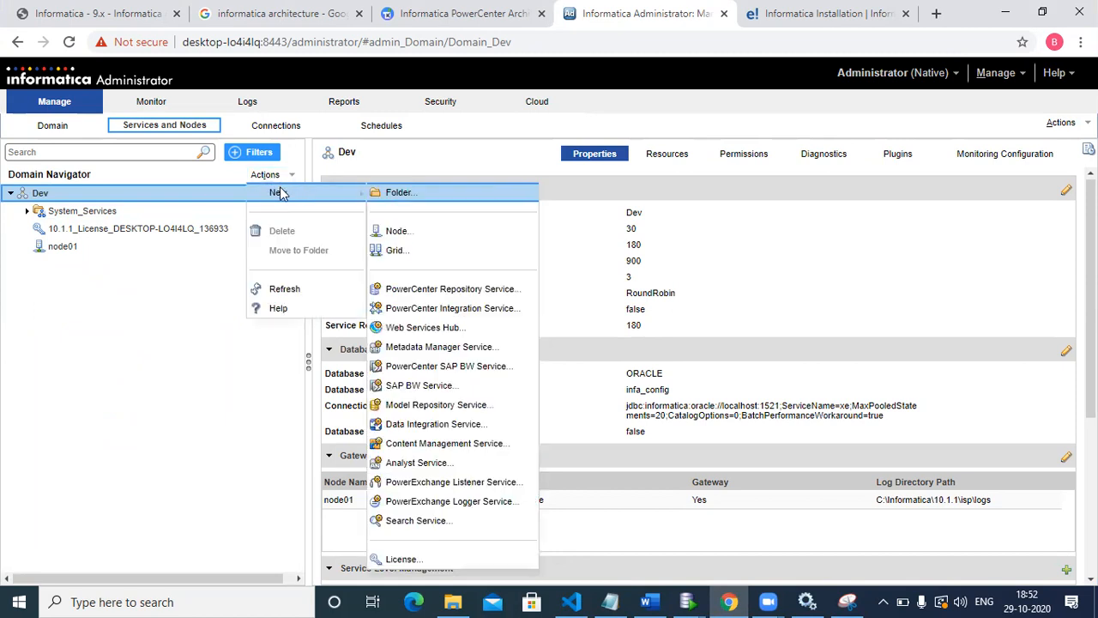
{"action": "left_click", "coordinate": [434, 292]}
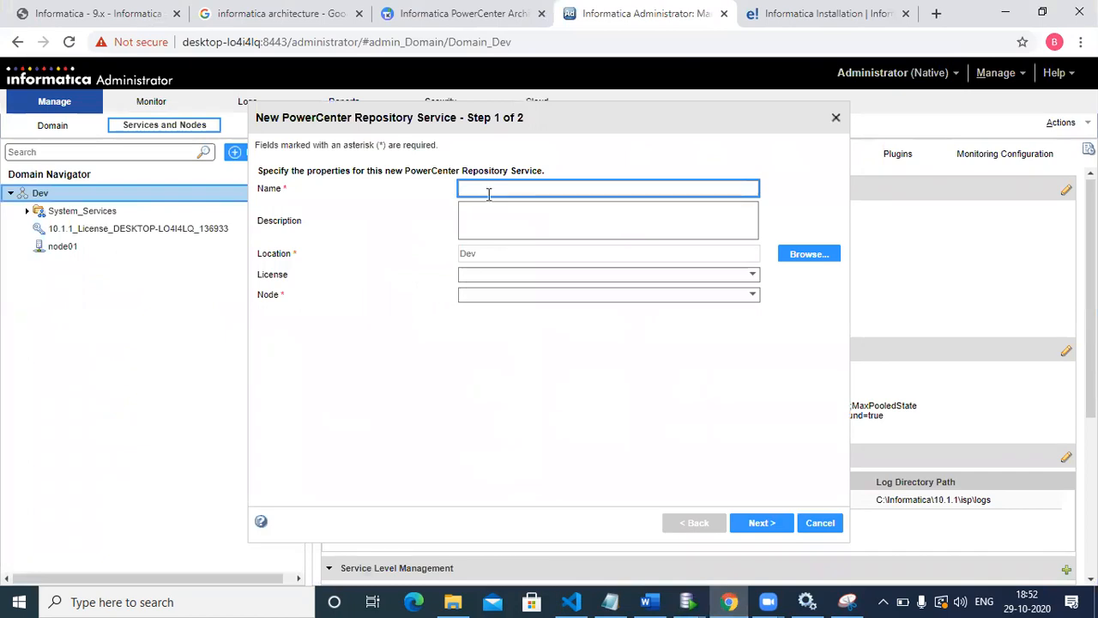
Step: Name the new repository service Devlopment, assign the 10.1.1 license and node01, and continue to the database properties
{"action": "type", "text": "Devlope"}
{"action": "left_click", "coordinate": [504, 277]}
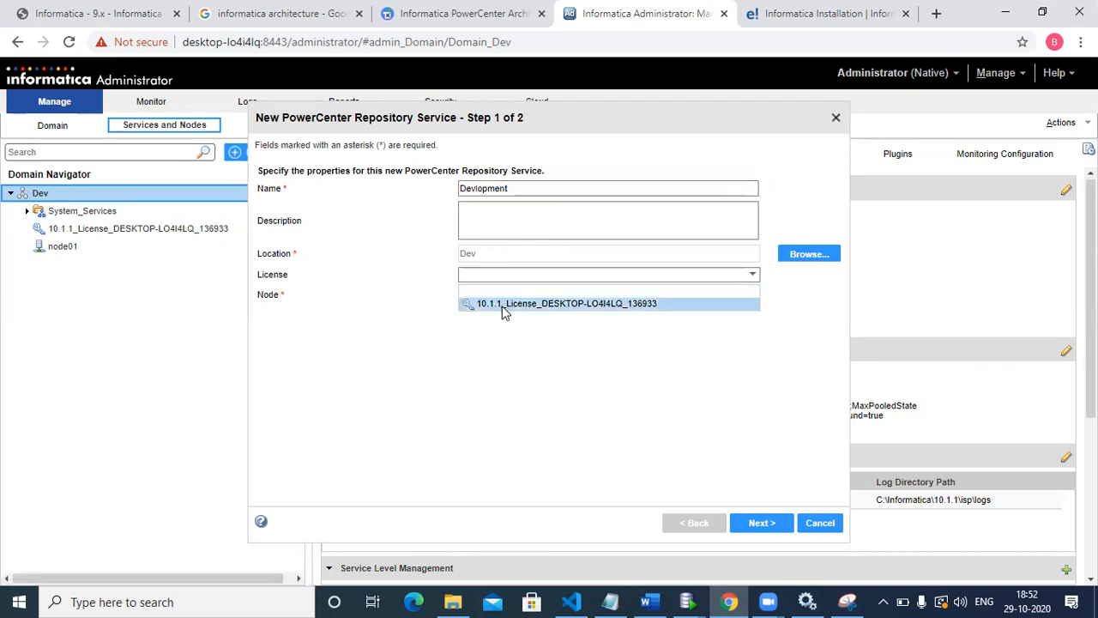
{"action": "left_click", "coordinate": [504, 307]}
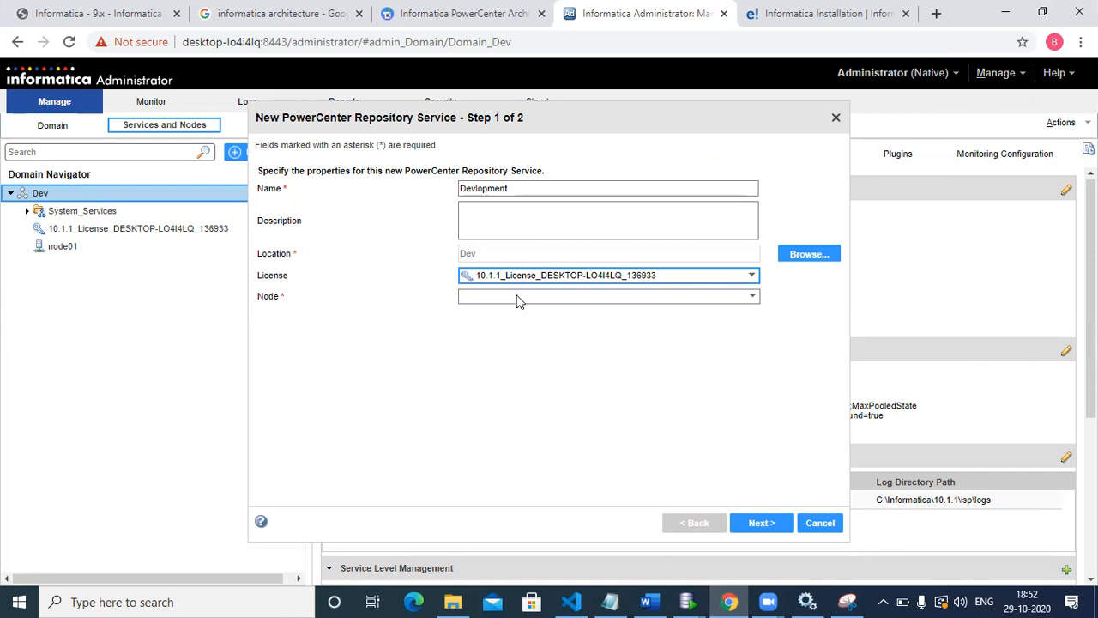
{"action": "left_click", "coordinate": [518, 298]}
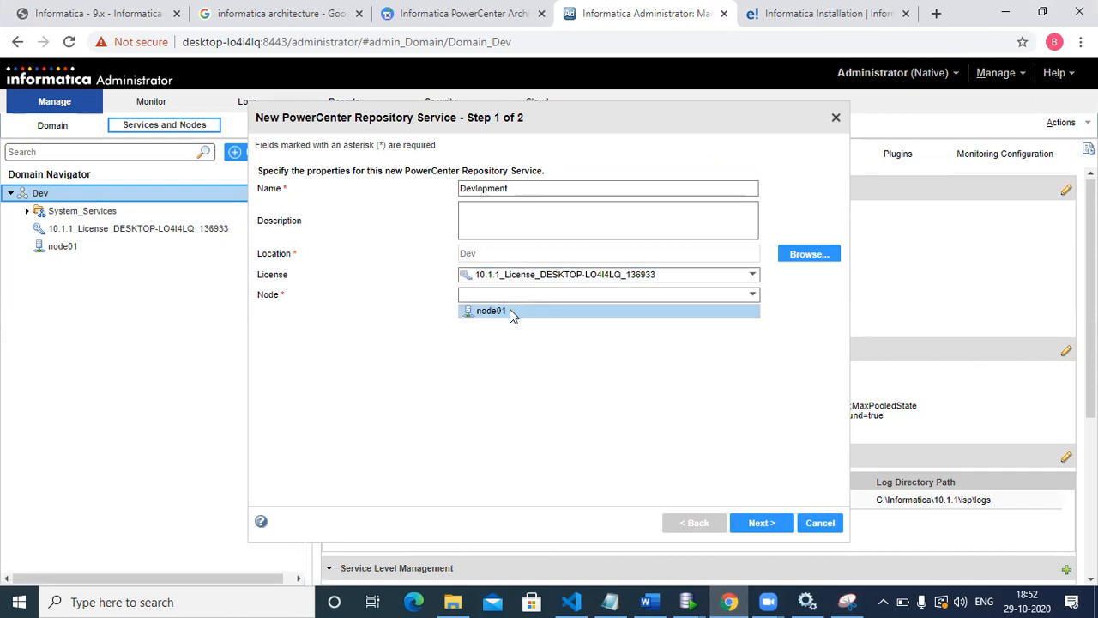
{"action": "left_click", "coordinate": [512, 313]}
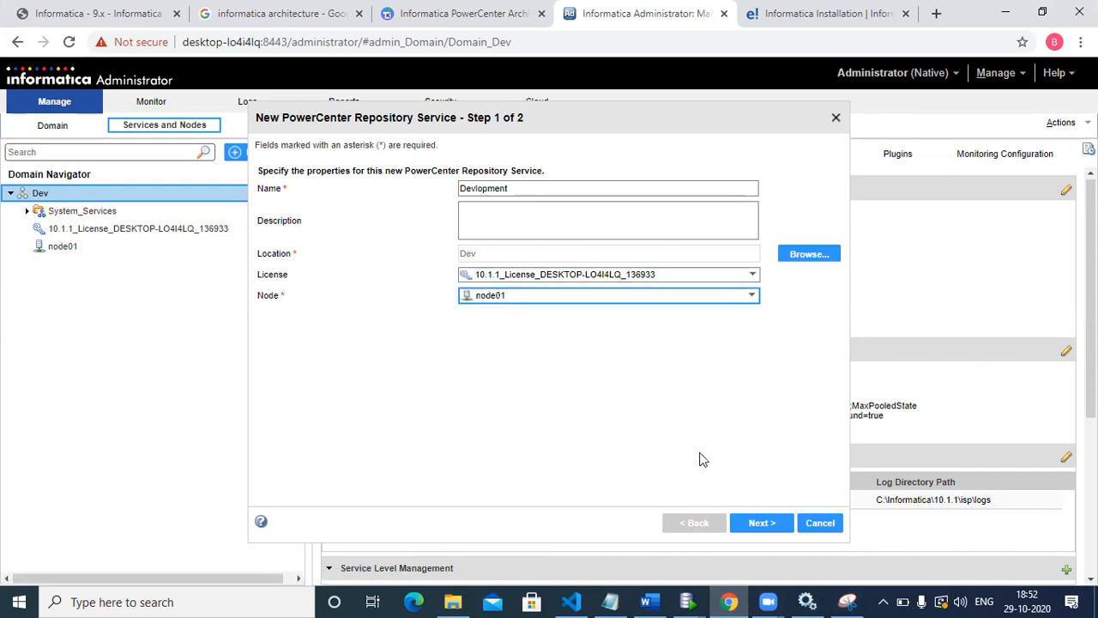
{"action": "left_click", "coordinate": [760, 523]}
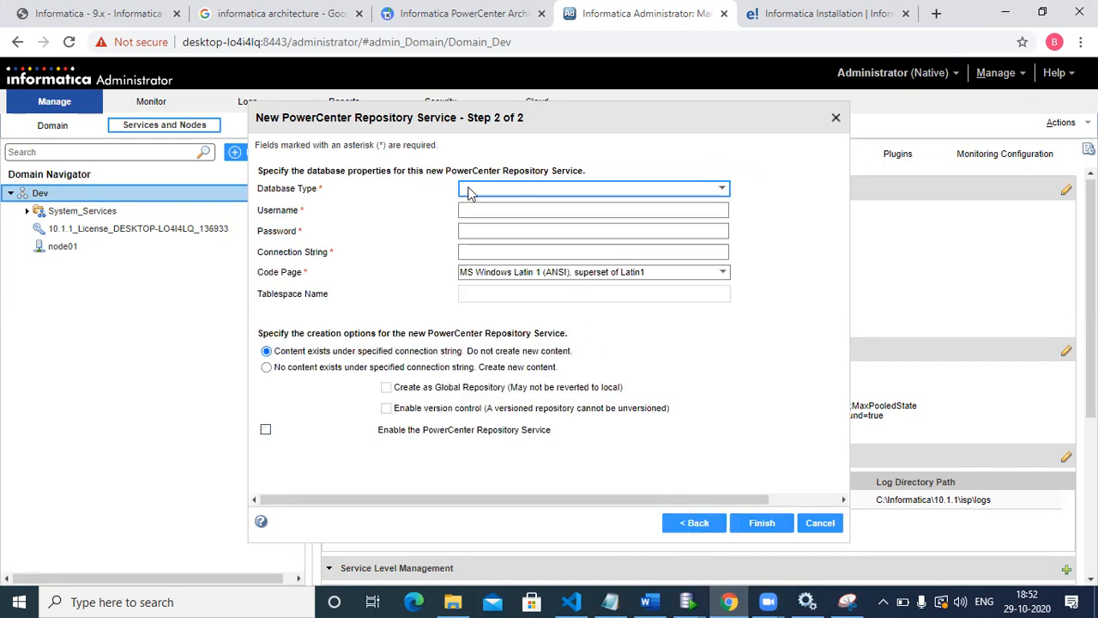
Step: Set the database type to Oracle, the username to infa_repo, and enter the database user's password
{"action": "left_click", "coordinate": [498, 190]}
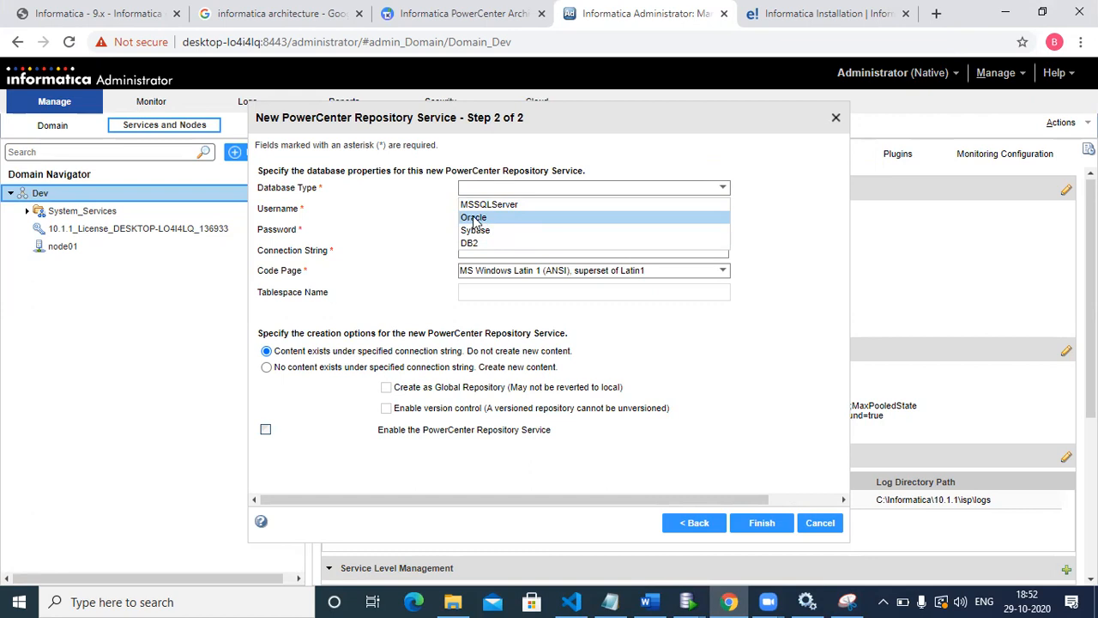
{"action": "left_click", "coordinate": [474, 217]}
{"action": "left_click", "coordinate": [475, 215]}
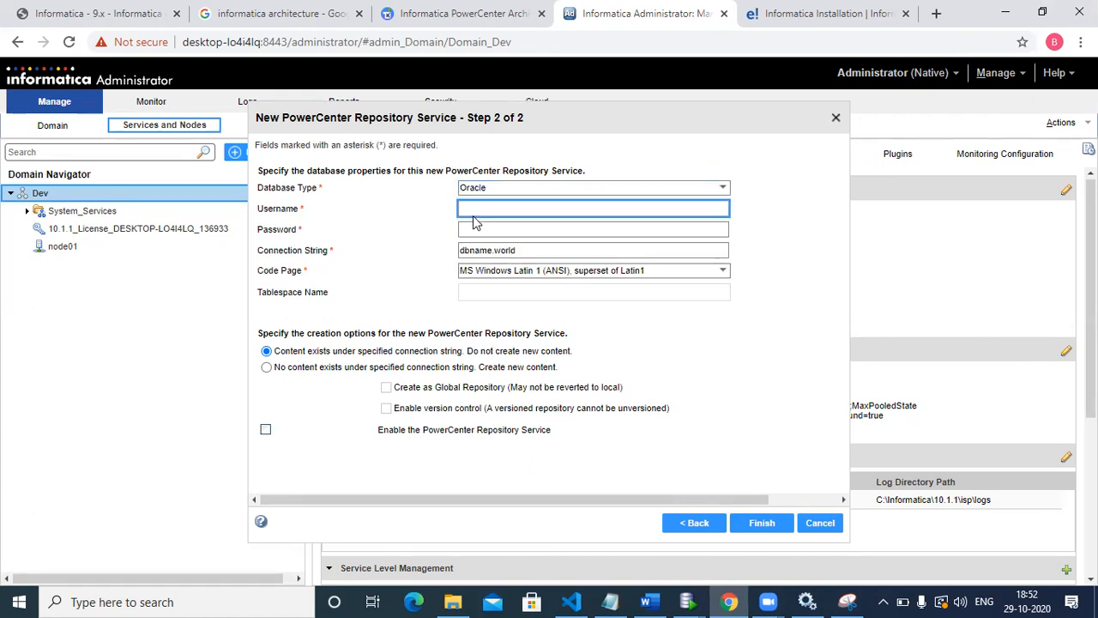
{"action": "type", "text": "infa_repo"}
{"action": "left_click", "coordinate": [482, 228]}
{"action": "type", "text": "•••"}
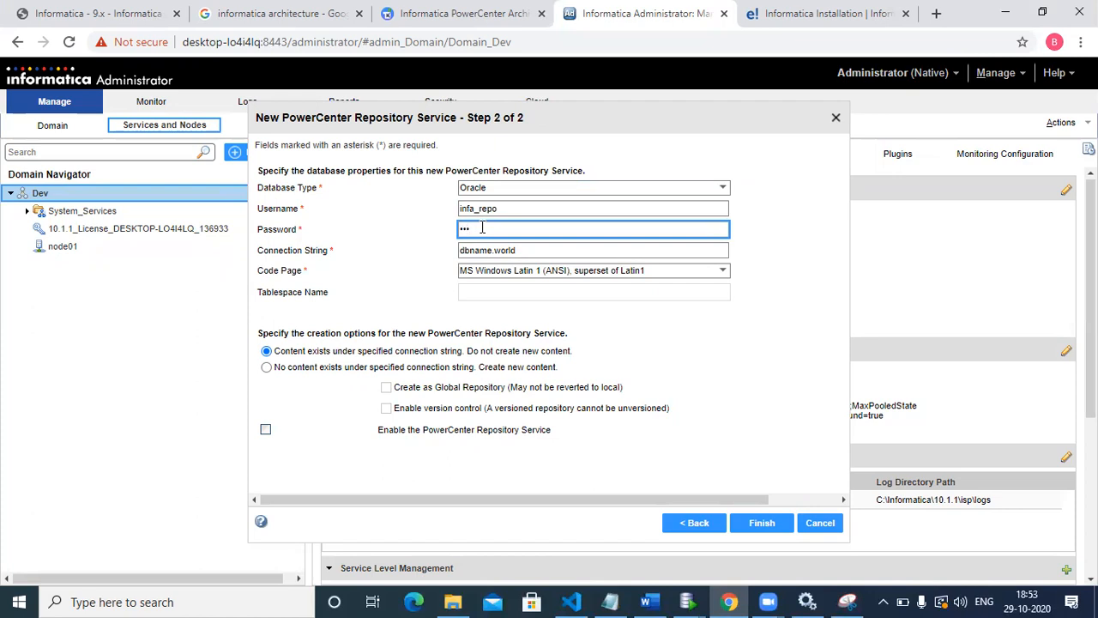
{"action": "type", "text": "••••"}
Step: Replace the default connection string with xe
{"action": "left_click_drag", "start_coordinate": [522, 250], "coordinate": [455, 252]}
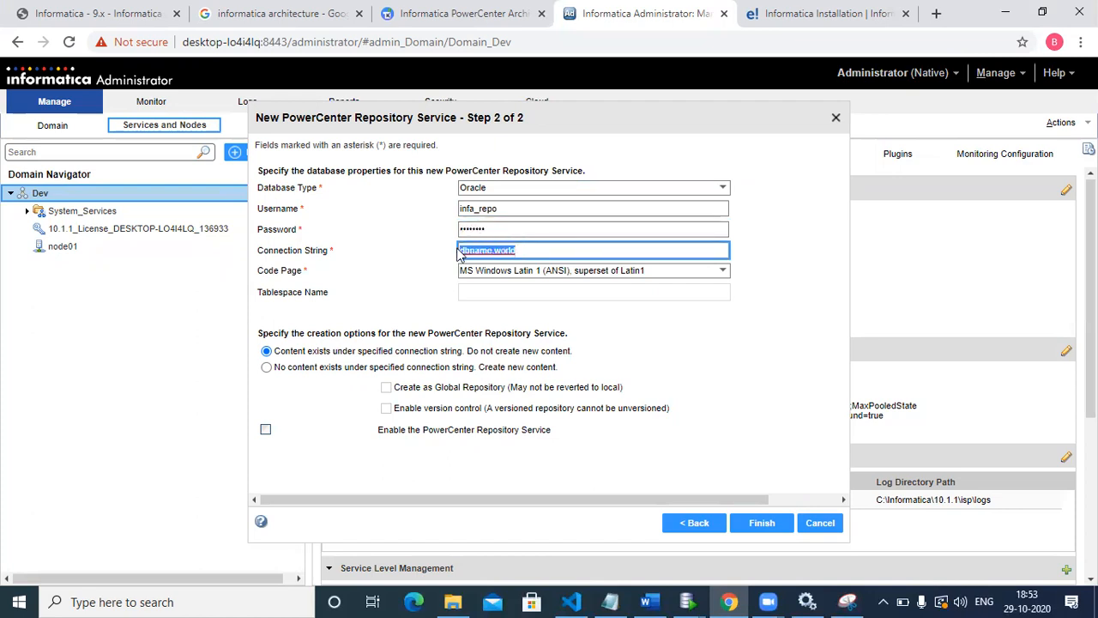
{"action": "key", "text": "BackSpace"}
{"action": "type", "text": "xe"}
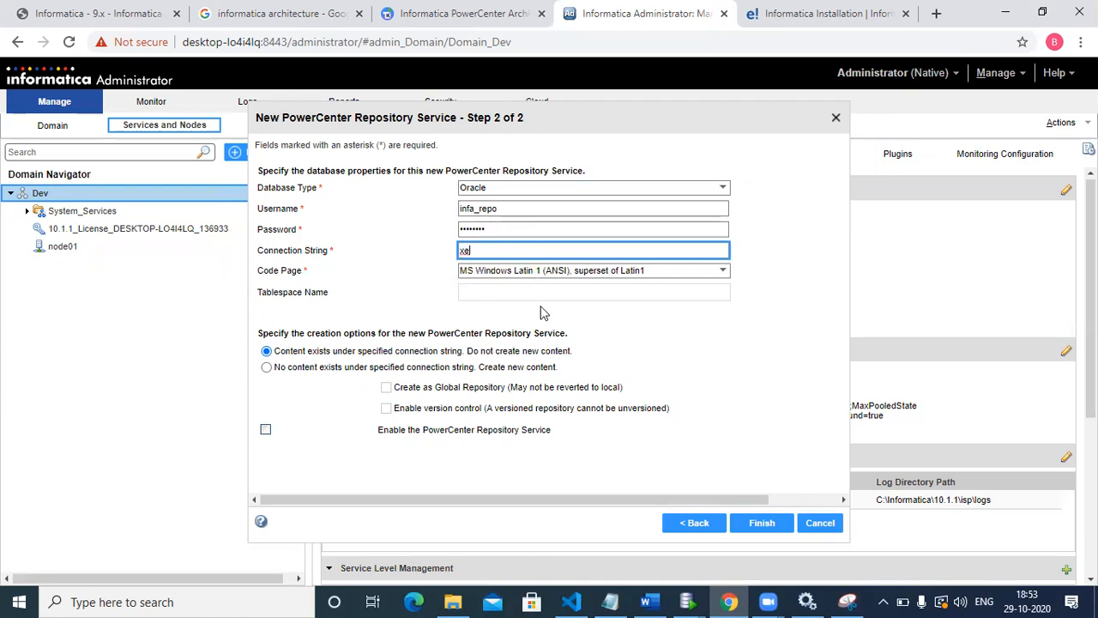
{"action": "left_click", "coordinate": [540, 311]}
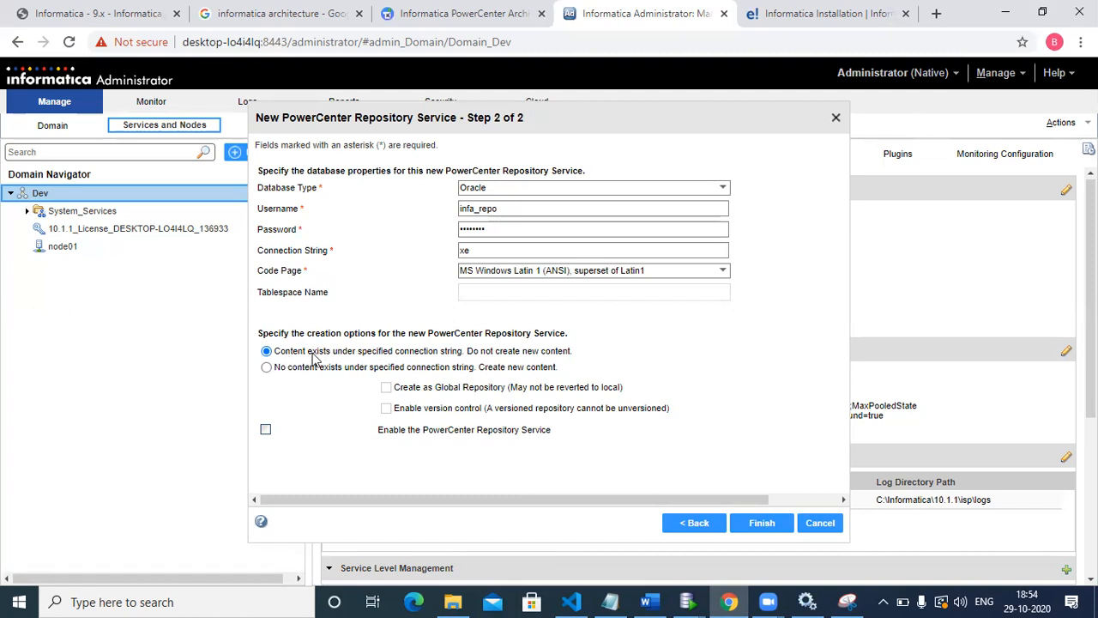
Step: Choose to create new repository content with version control enabled, finish creating the service and open the Devlopment service
{"action": "left_click", "coordinate": [267, 368]}
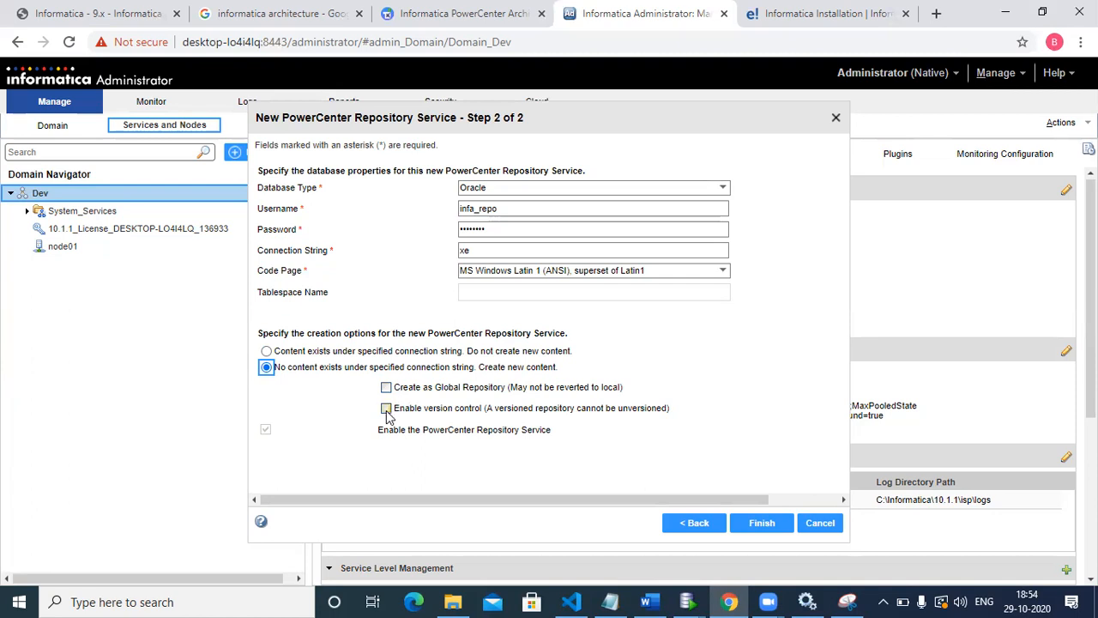
{"action": "left_click", "coordinate": [386, 410]}
{"action": "left_click", "coordinate": [768, 526]}
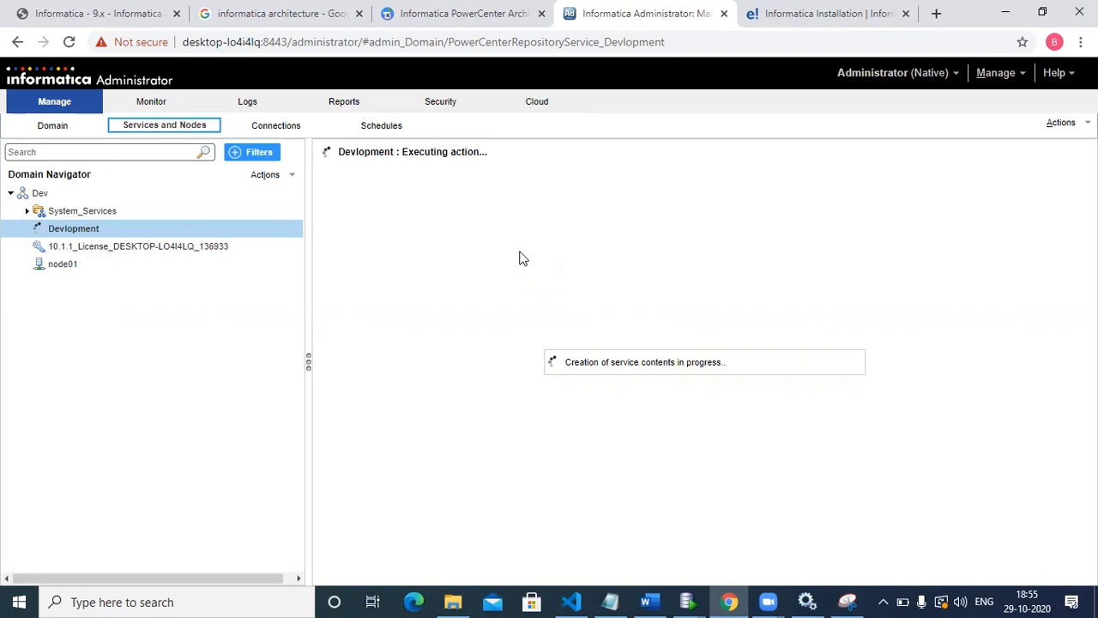
{"action": "left_click", "coordinate": [94, 230]}
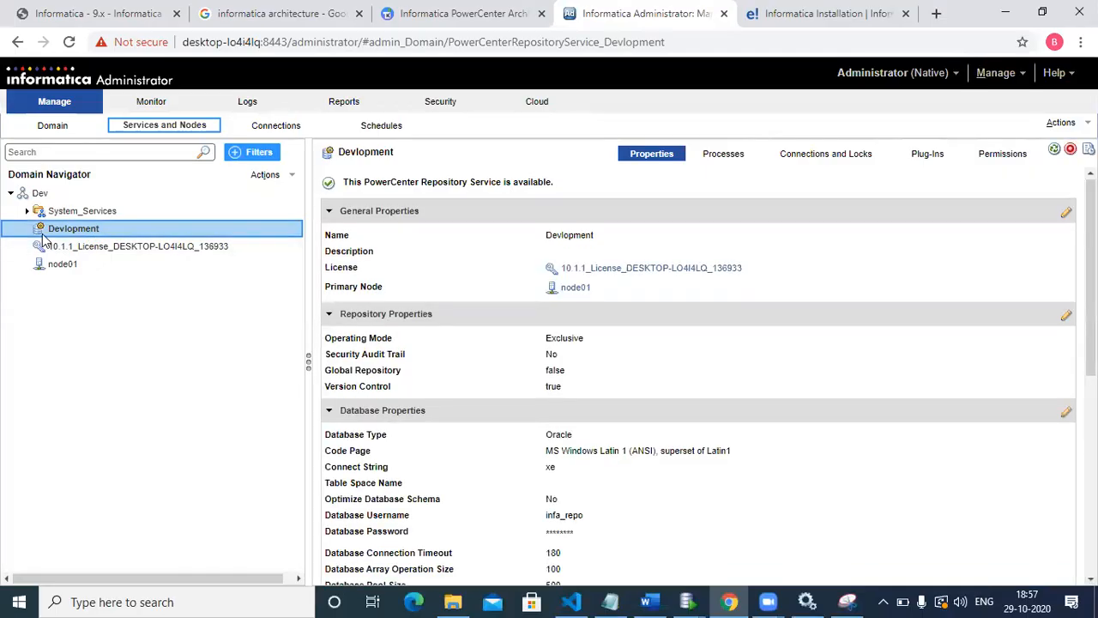
{"action": "mouse_move", "coordinate": [41, 238]}
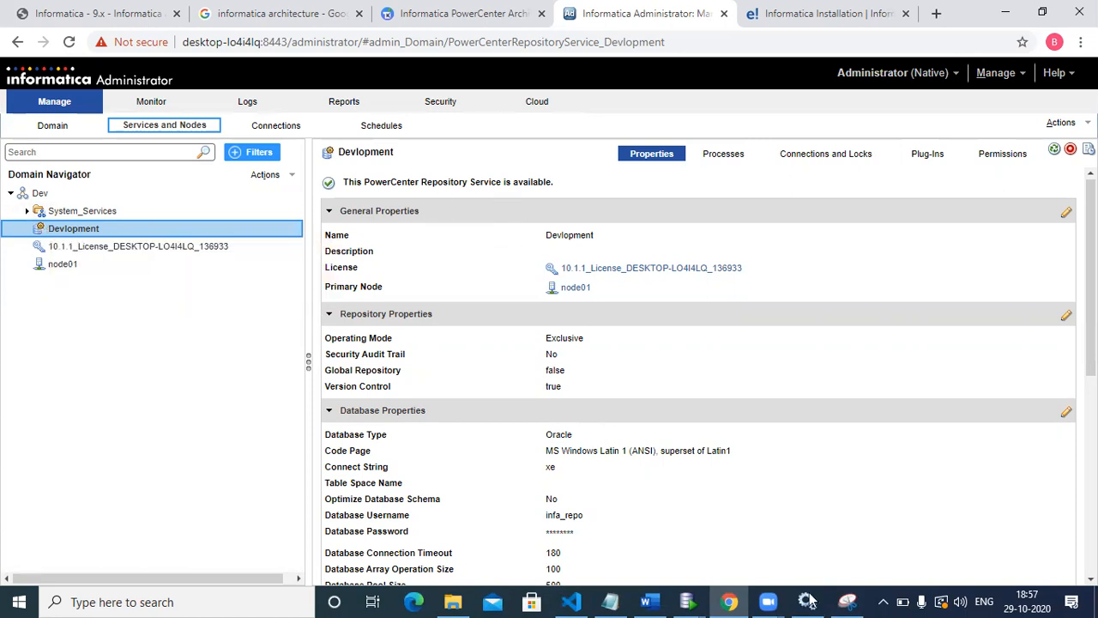
Step: Switch to Oracle SQL Developer, refresh the infa_repo connection and examine the tables in its Tables folder
{"action": "mouse_move", "coordinate": [688, 600]}
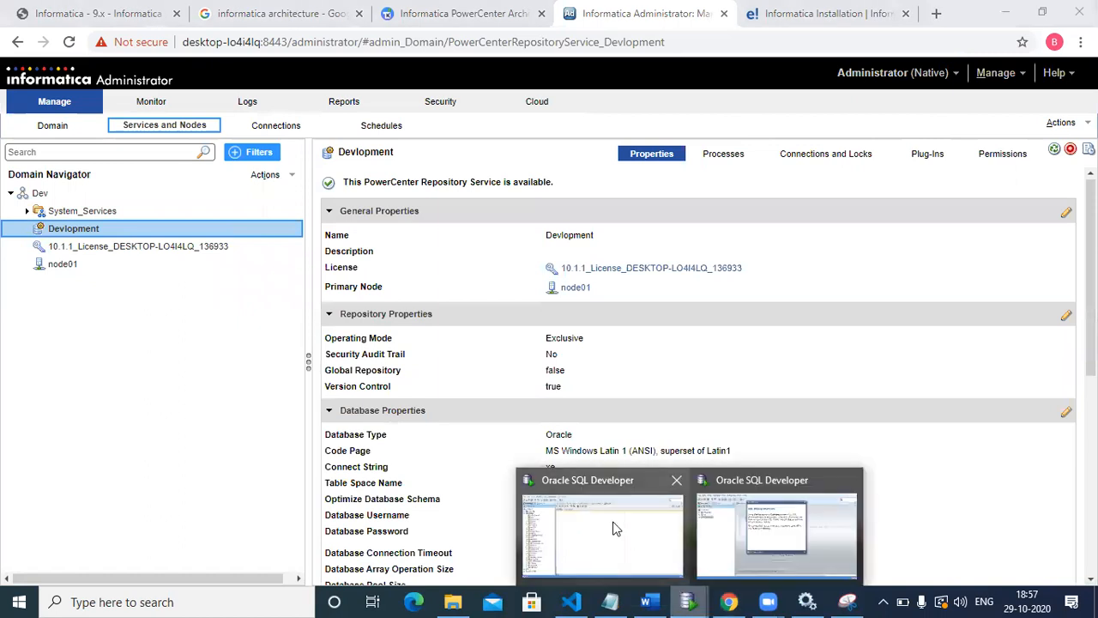
{"action": "left_click", "coordinate": [557, 502]}
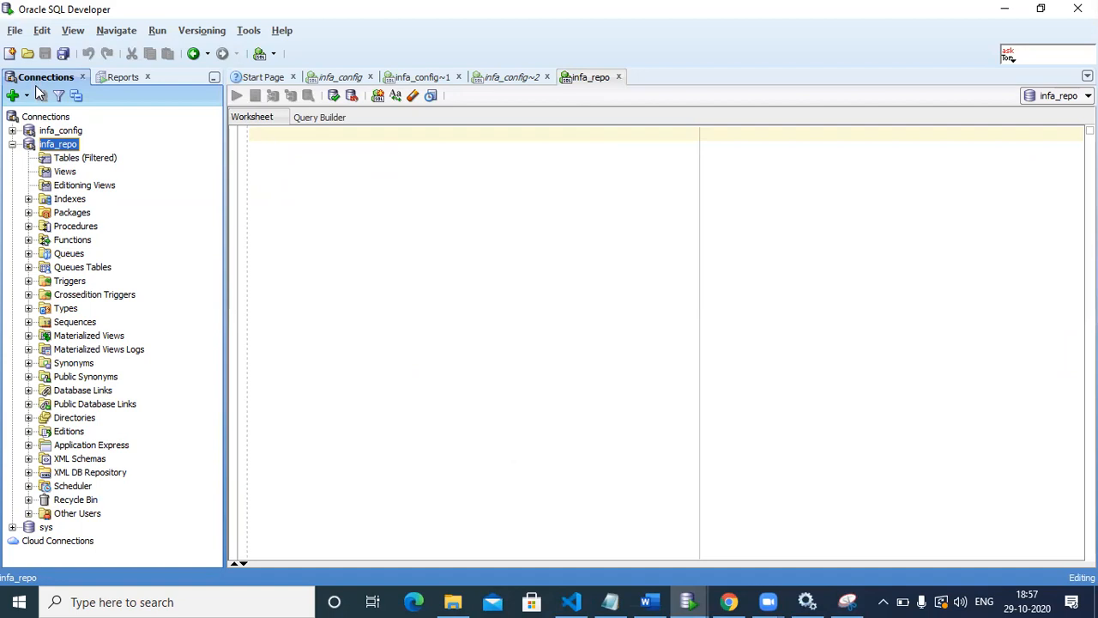
{"action": "right_click", "coordinate": [70, 145]}
{"action": "left_click", "coordinate": [93, 171]}
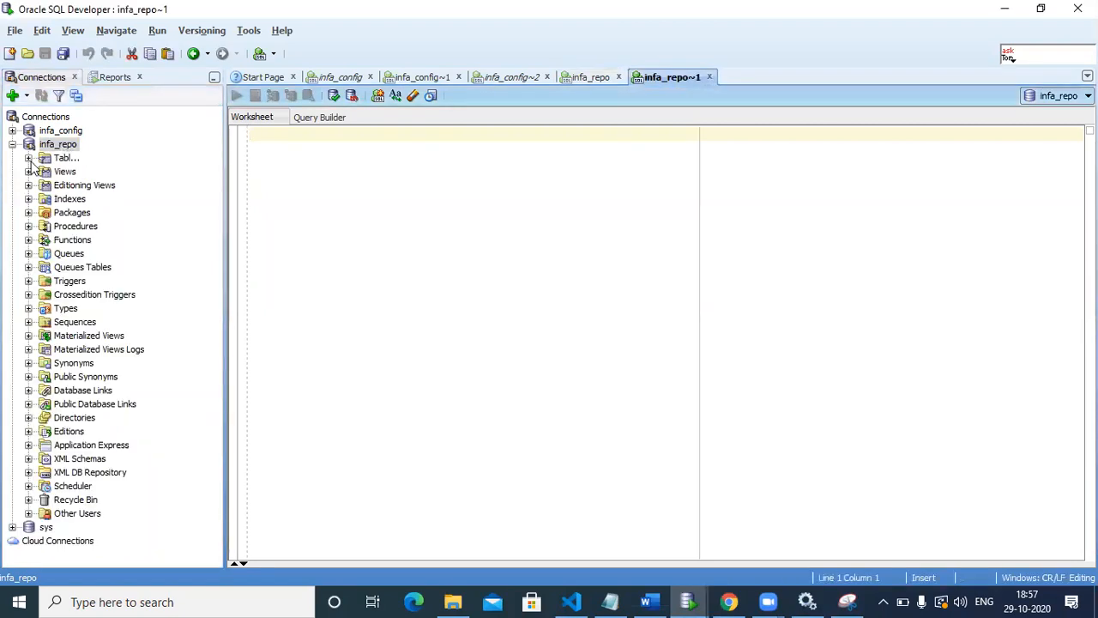
{"action": "left_click", "coordinate": [28, 159]}
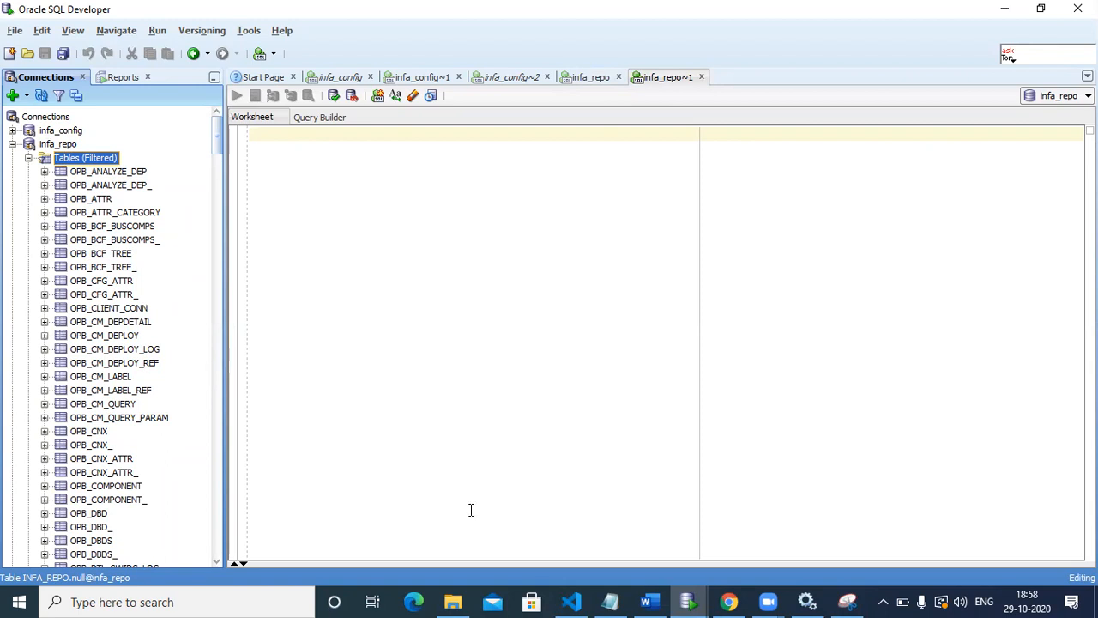
Step: Switch to Snipping Tool, mark the Repository Service and Integration Service with the pen on the architecture diagram, and minimize it
{"action": "left_click", "coordinate": [845, 602]}
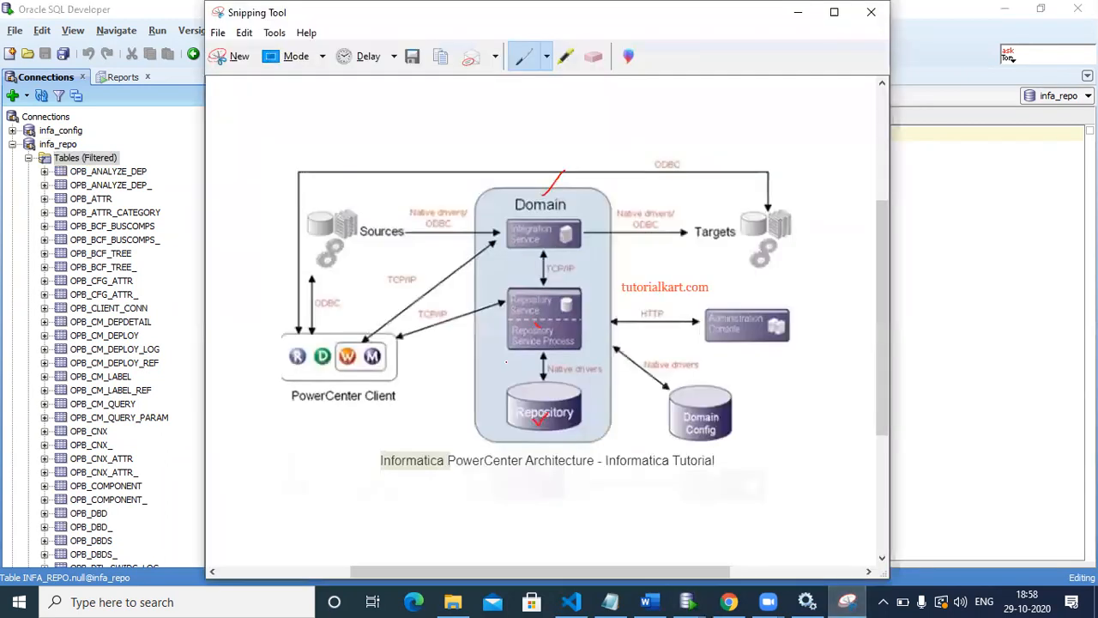
{"action": "left_click_drag", "start_coordinate": [536, 326], "coordinate": [573, 318]}
{"action": "mouse_move", "coordinate": [530, 235]}
{"action": "left_mouse_down"}
{"action": "mouse_move", "coordinate": [535, 243]}
{"action": "mouse_move", "coordinate": [564, 216]}
{"action": "left_mouse_up"}
{"action": "left_click", "coordinate": [807, 15]}
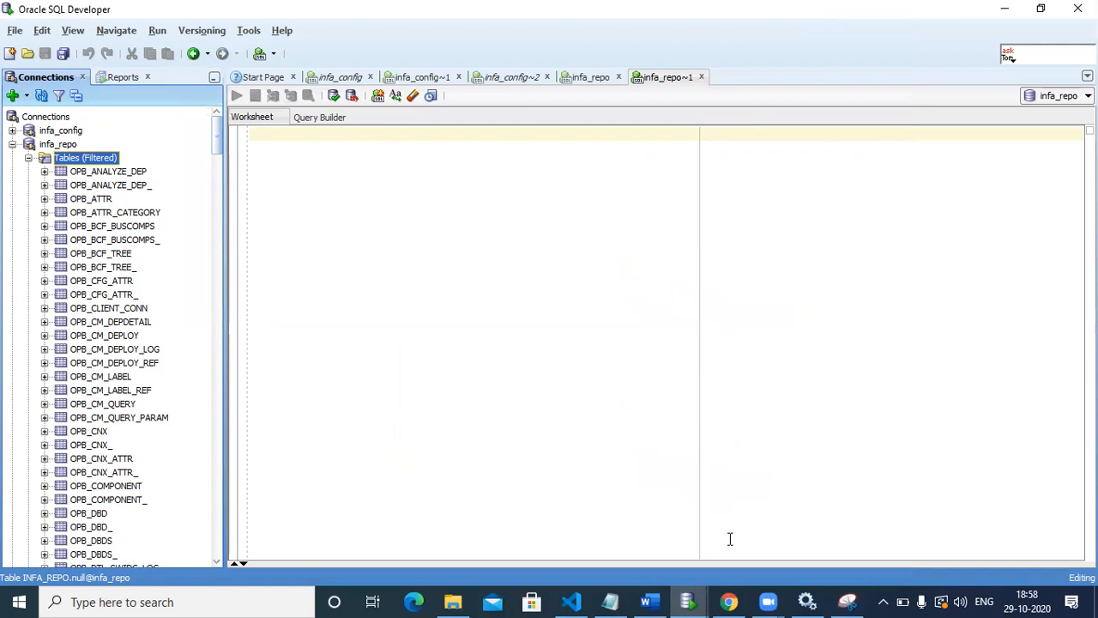
Step: Switch back to Informatica Administrator in Chrome to view the Devlopment service's properties
{"action": "mouse_move", "coordinate": [736, 600]}
{"action": "left_click", "coordinate": [729, 602]}
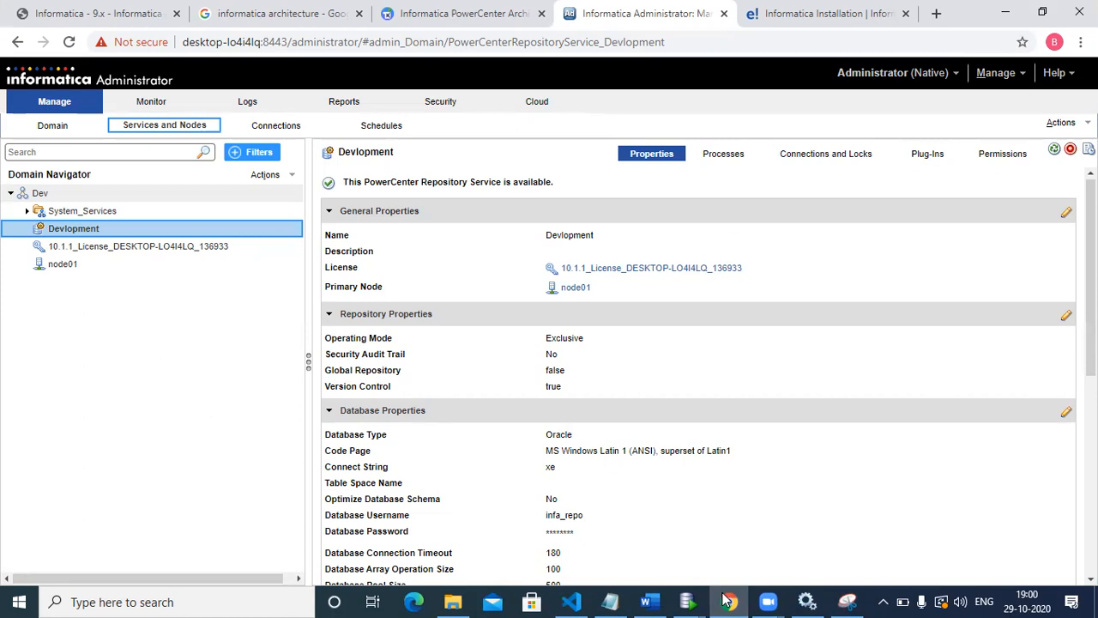
{"action": "left_click", "coordinate": [727, 599]}
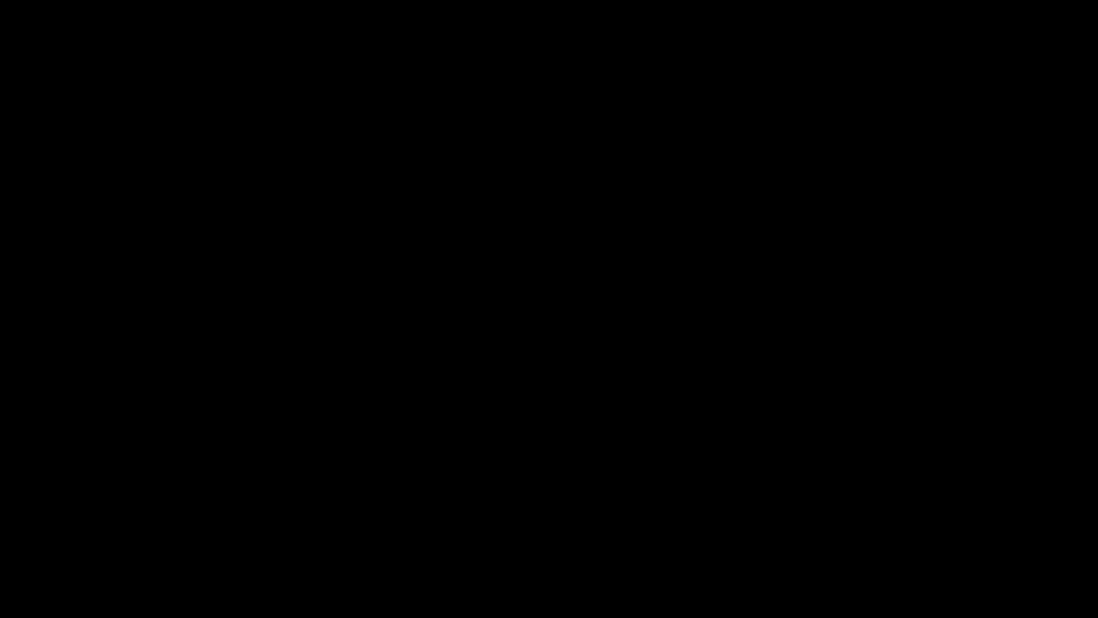